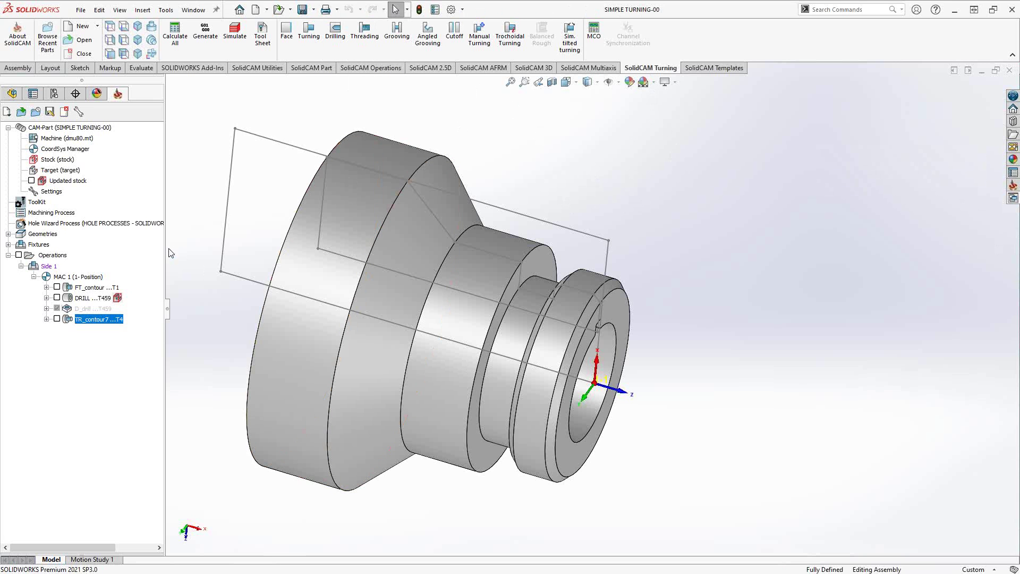
Open the DRILL operation and review its coordinate system, the 1 in drill number 459 in the toolkit, and its feed and spin data
click(88, 298)
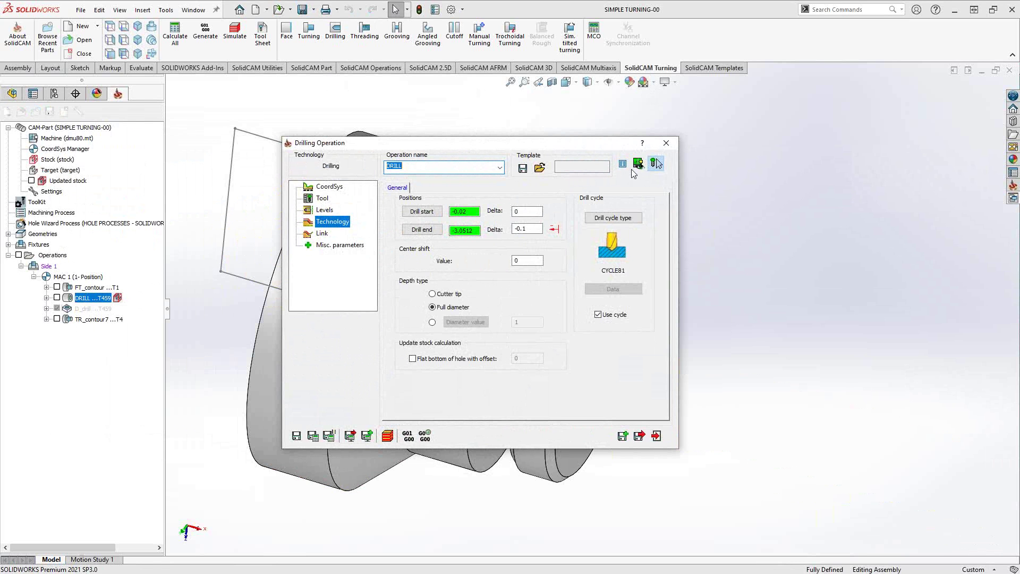
drag(400, 143, 426, 146)
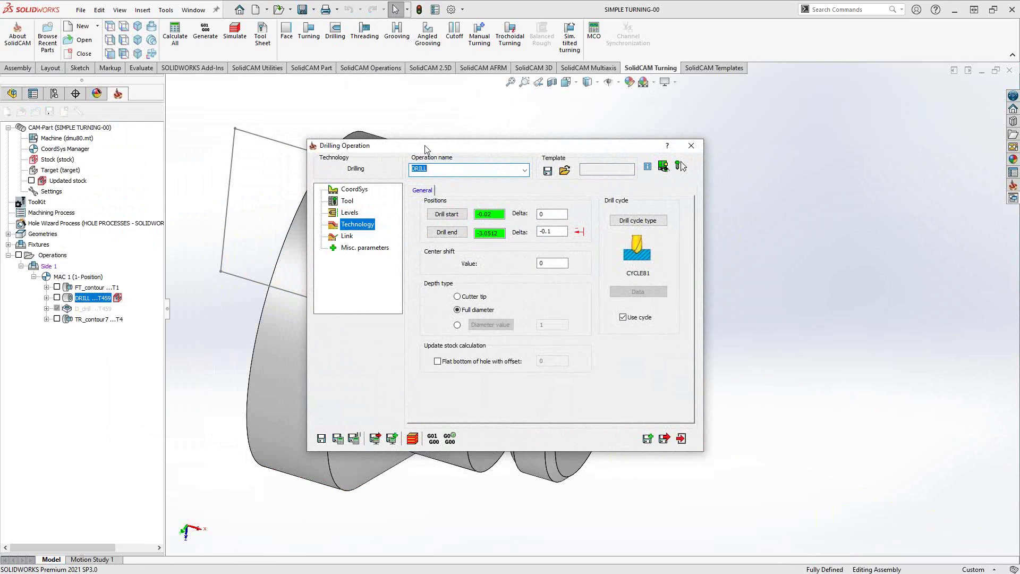
click(347, 193)
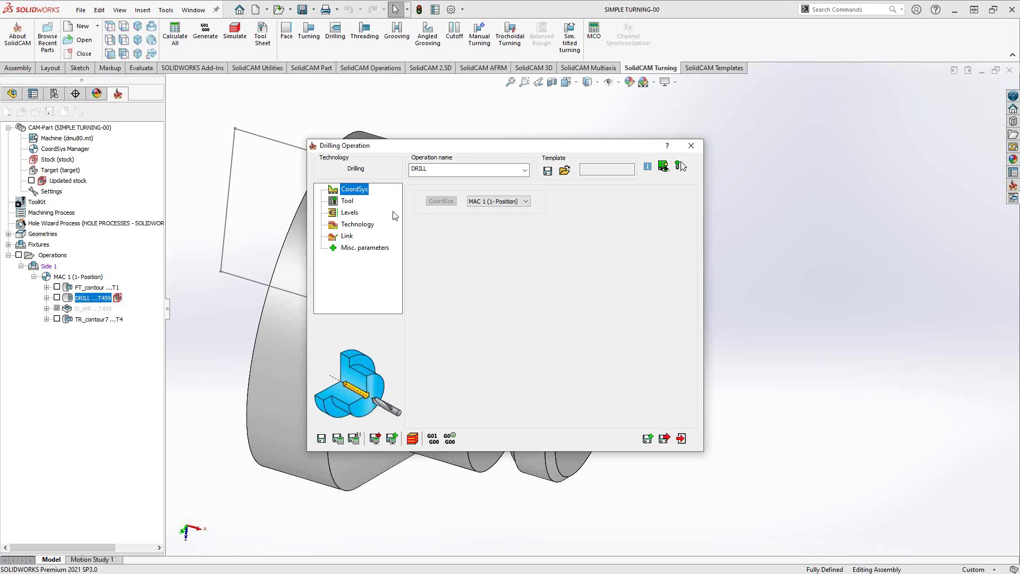
click(348, 202)
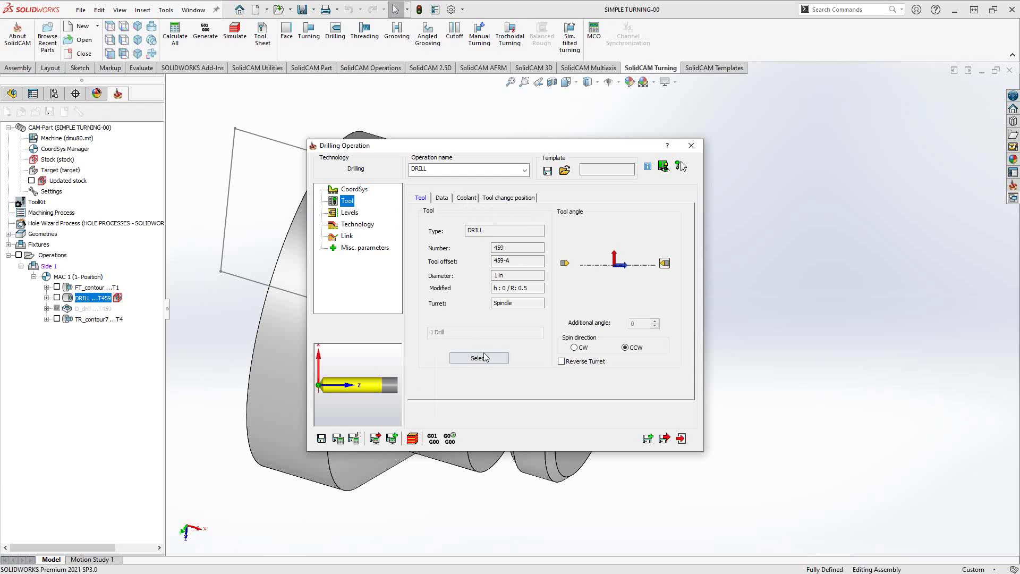
click(484, 358)
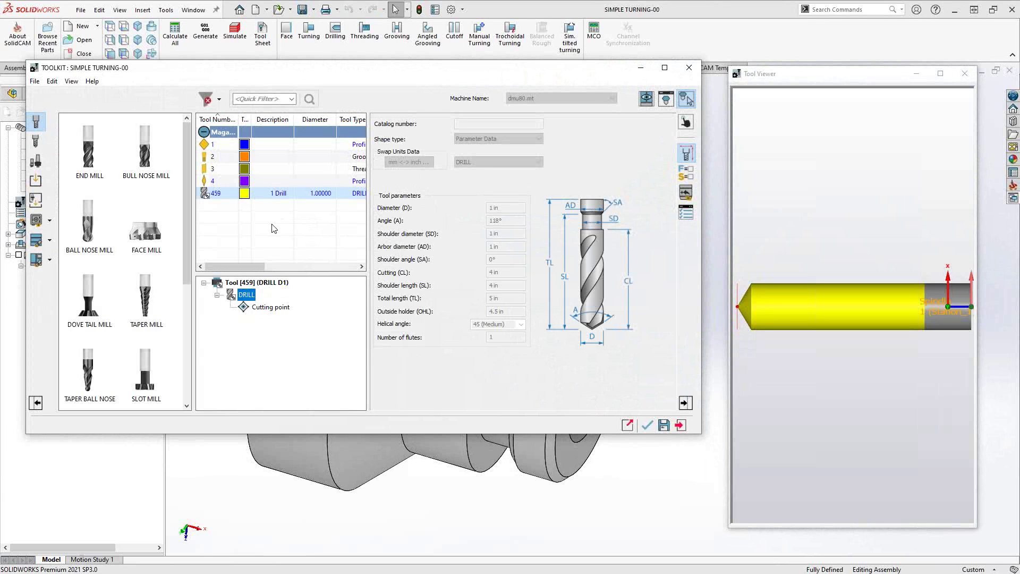
click(647, 425)
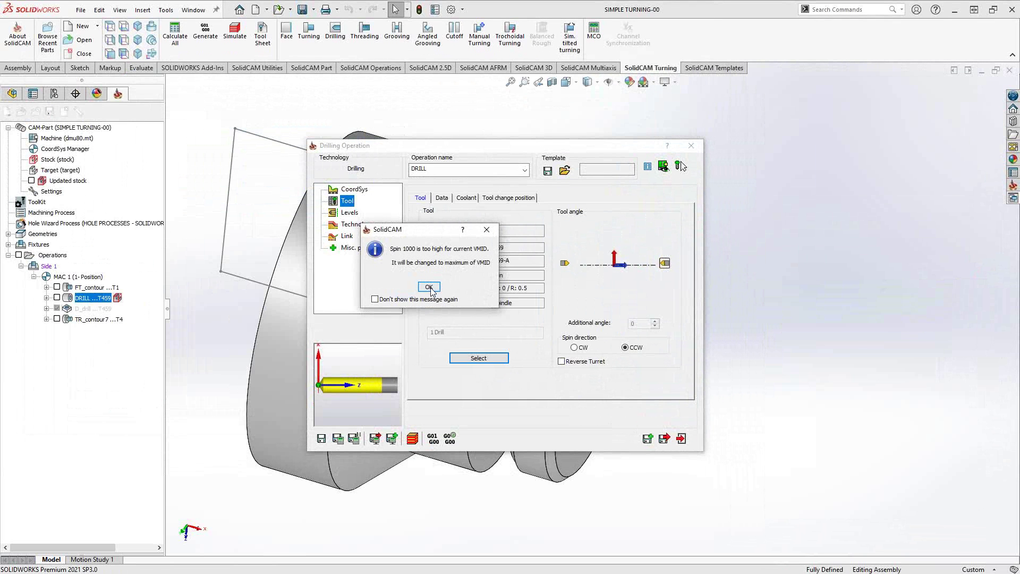
click(432, 291)
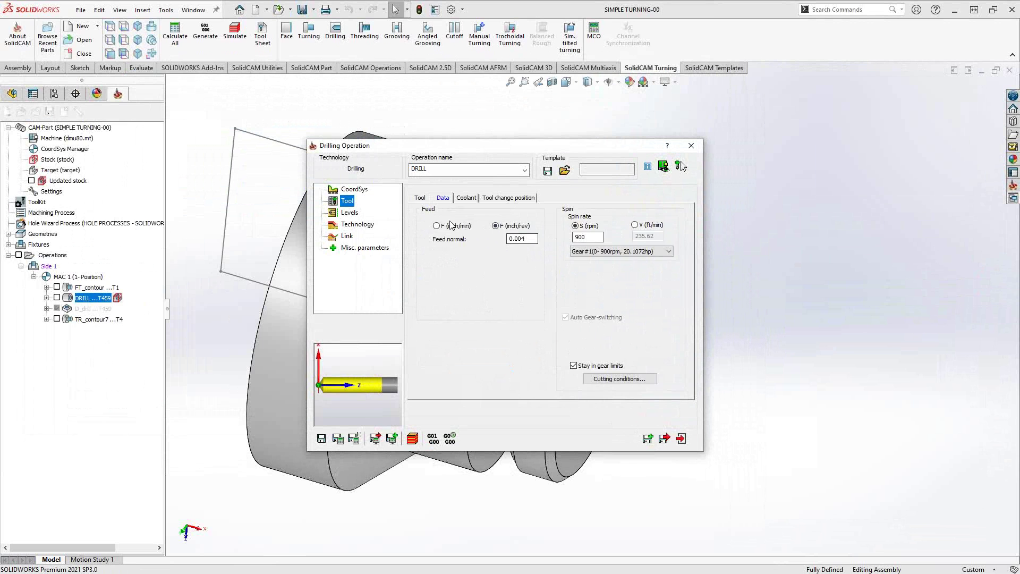
click(419, 198)
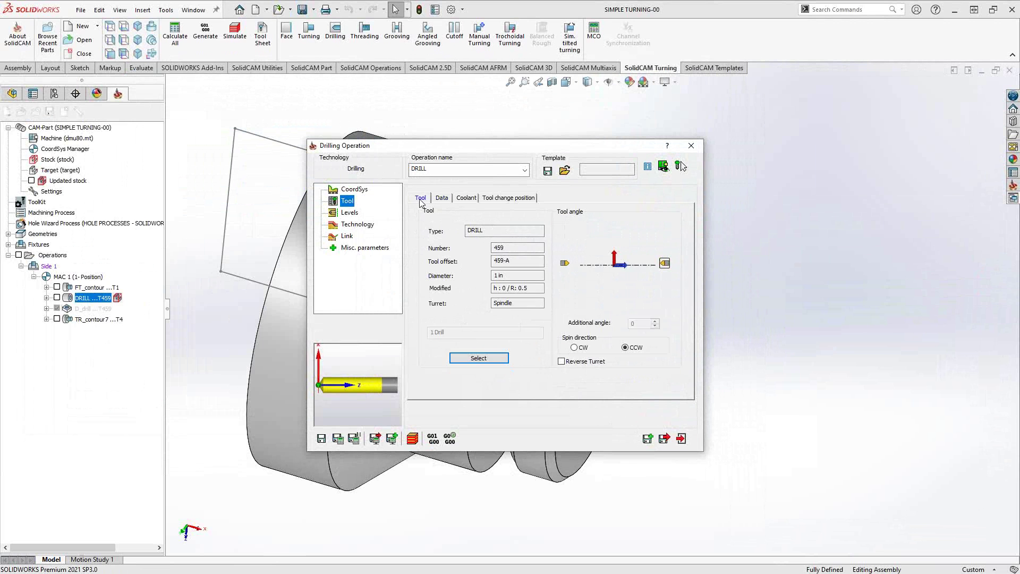
Examine the safety distance settings in the drilling operation's levels
click(348, 213)
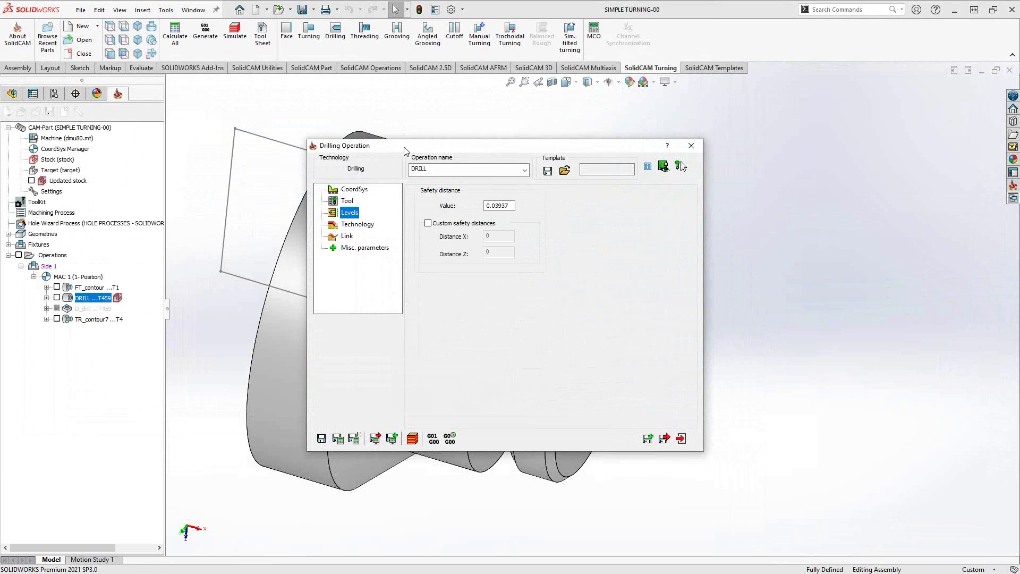
drag(405, 150, 381, 158)
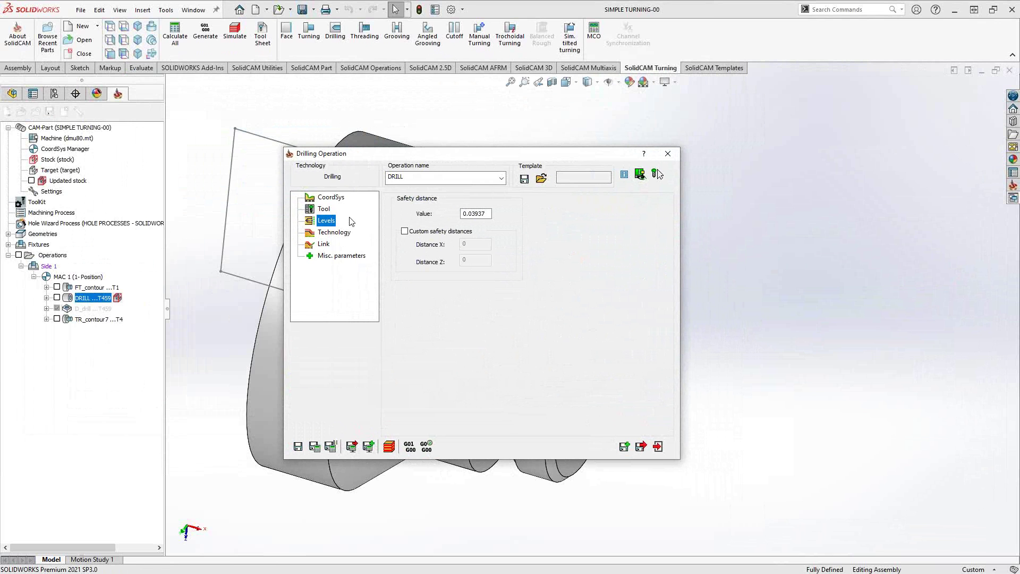
click(483, 214)
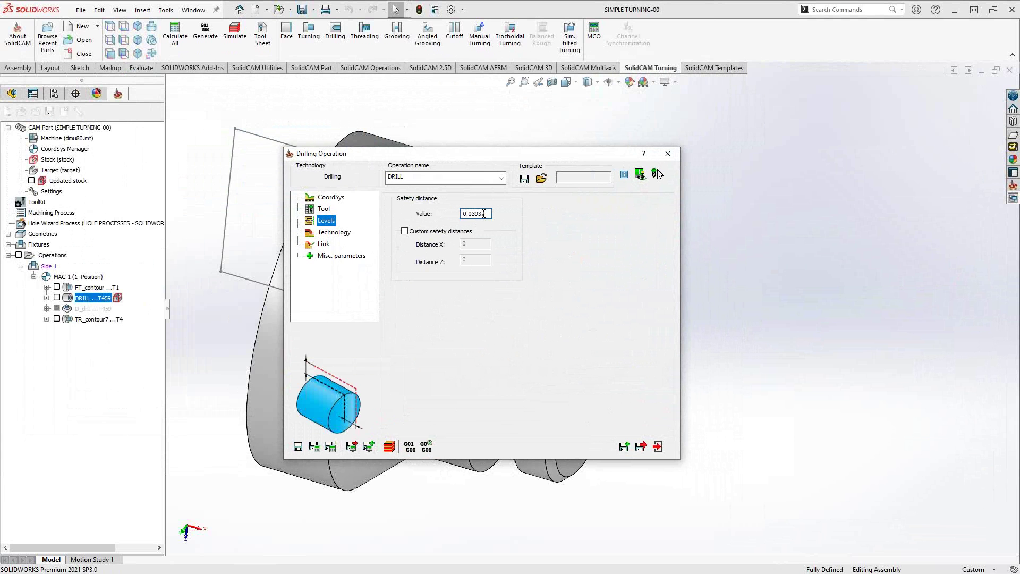
Check the drill start position picked on the part's front ring face in the technology settings
click(340, 232)
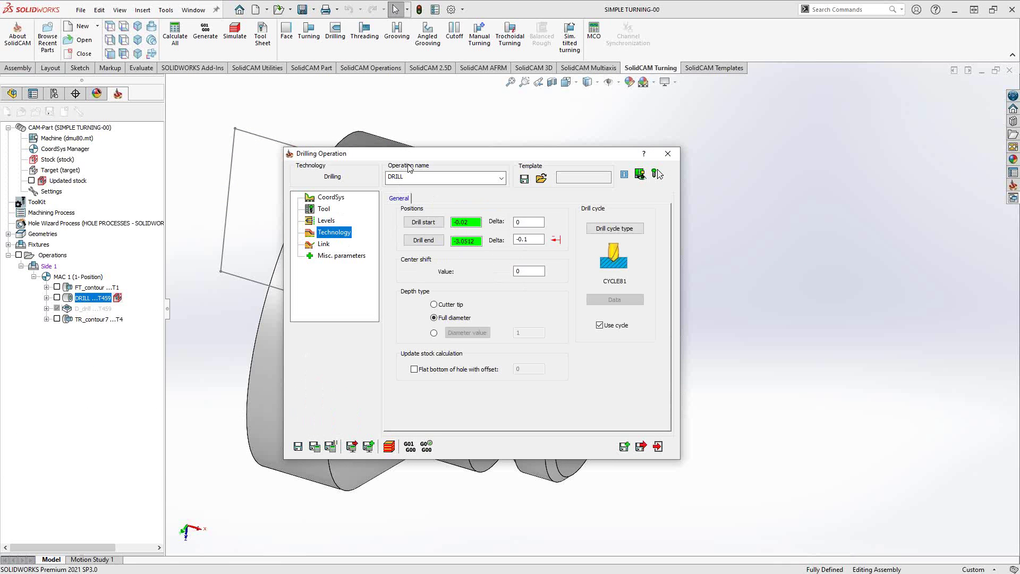
drag(411, 158, 279, 192)
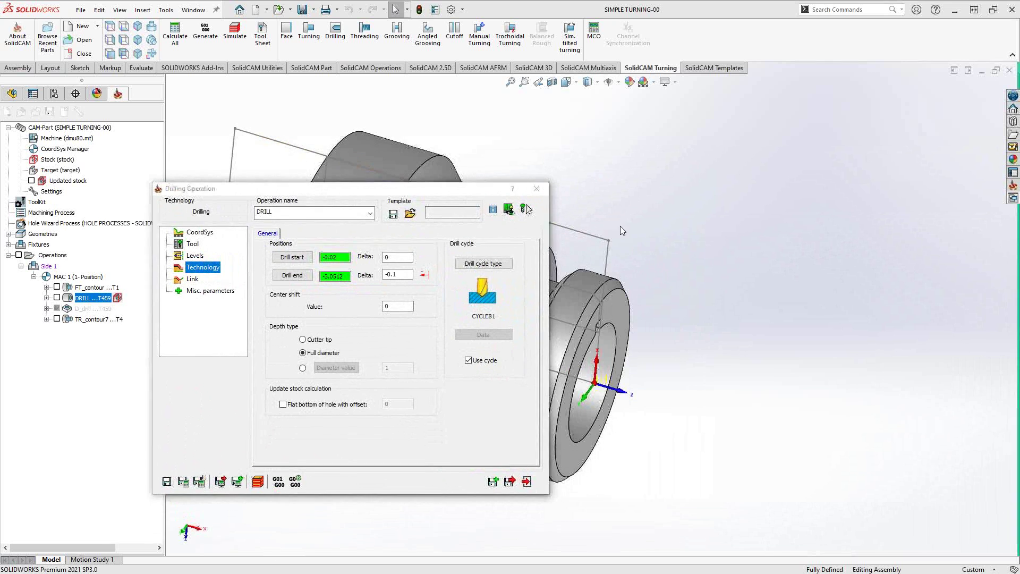
ctrl+middle_drag(620, 226, 800, 218)
drag(425, 190, 428, 170)
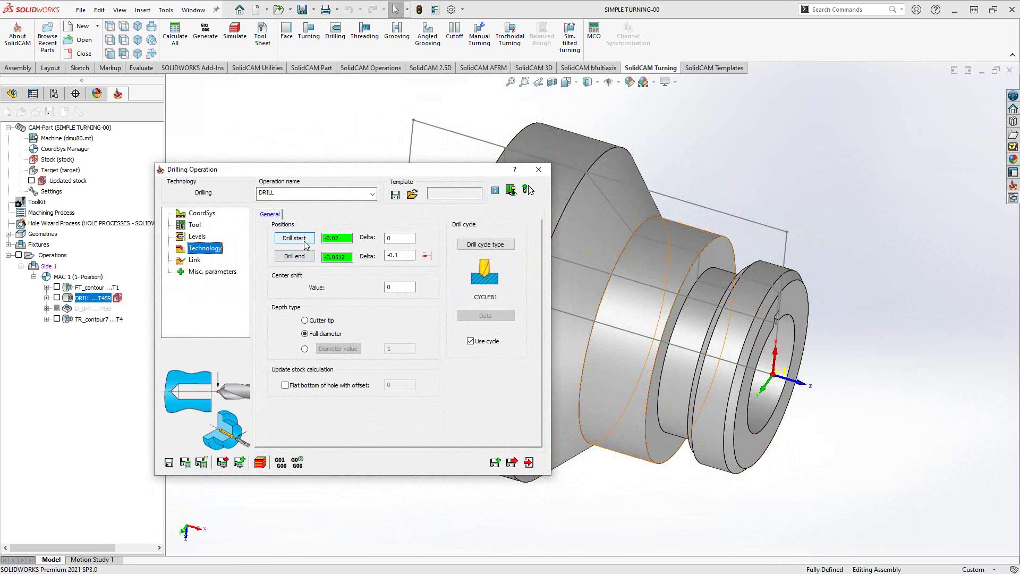
click(295, 238)
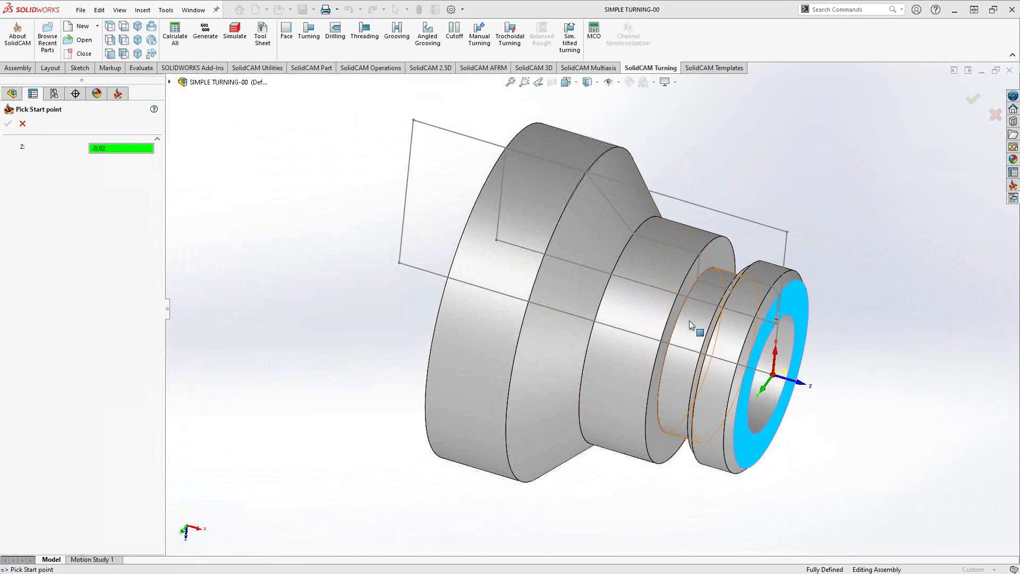
click(8, 123)
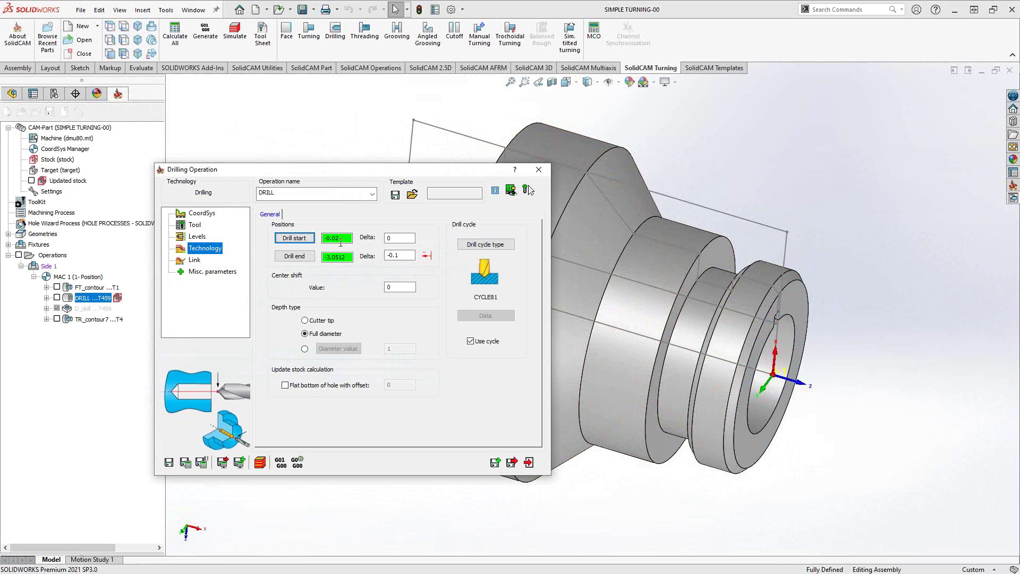
Check the drill end position on the part's large rear face, along with its delta and the center shift value
click(294, 256)
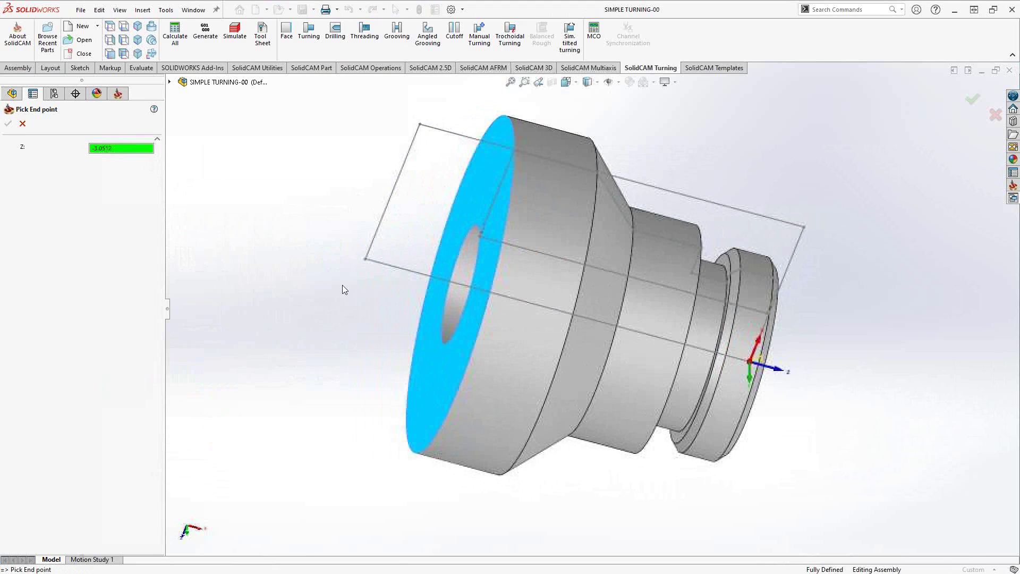
click(8, 123)
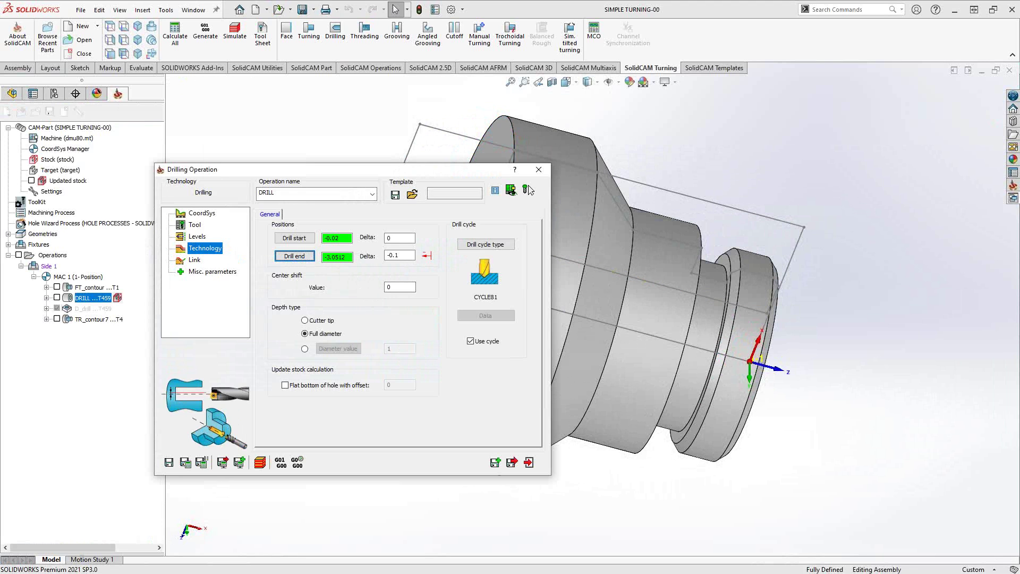
click(527, 190)
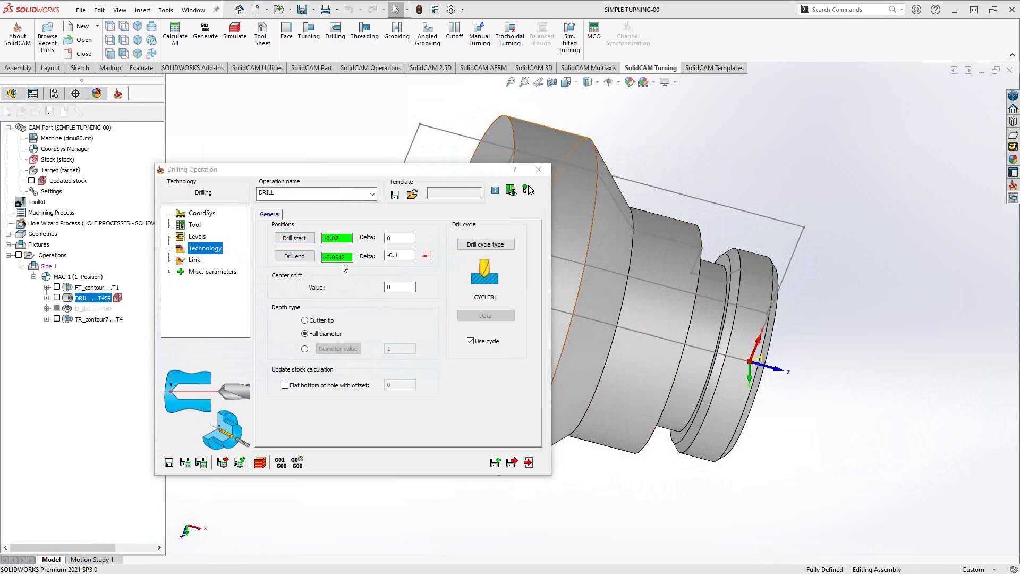
drag(444, 171, 398, 164)
middle_drag(547, 249, 521, 250)
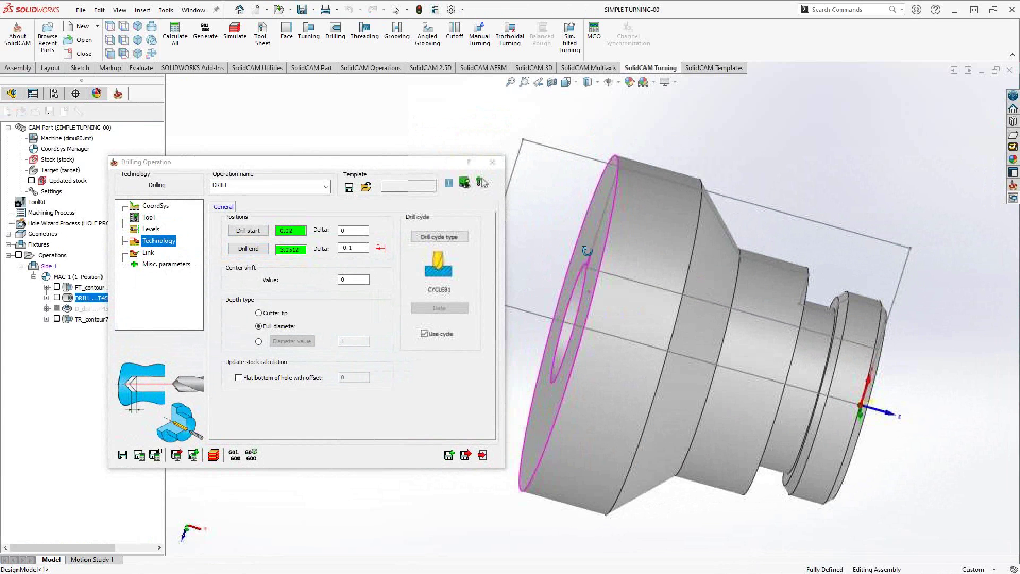
click(355, 248)
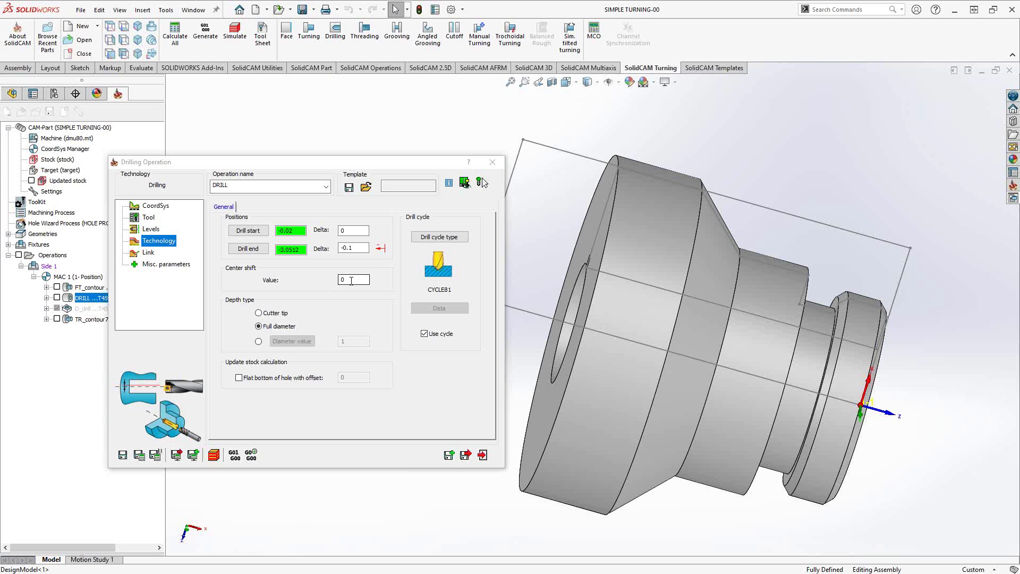
click(327, 281)
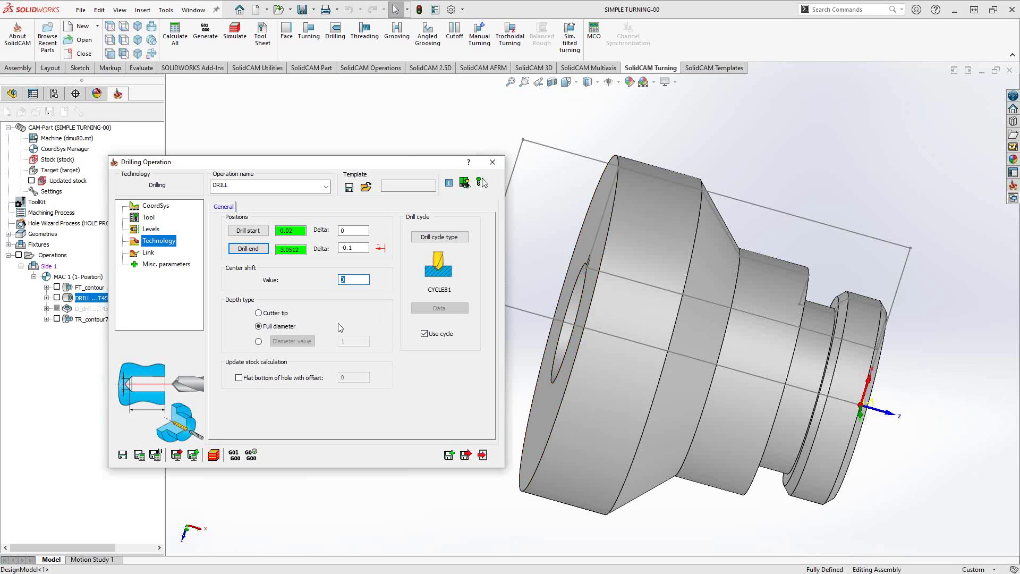
Try the Diameter value depth type and switch the depth type back to Full diameter
click(259, 341)
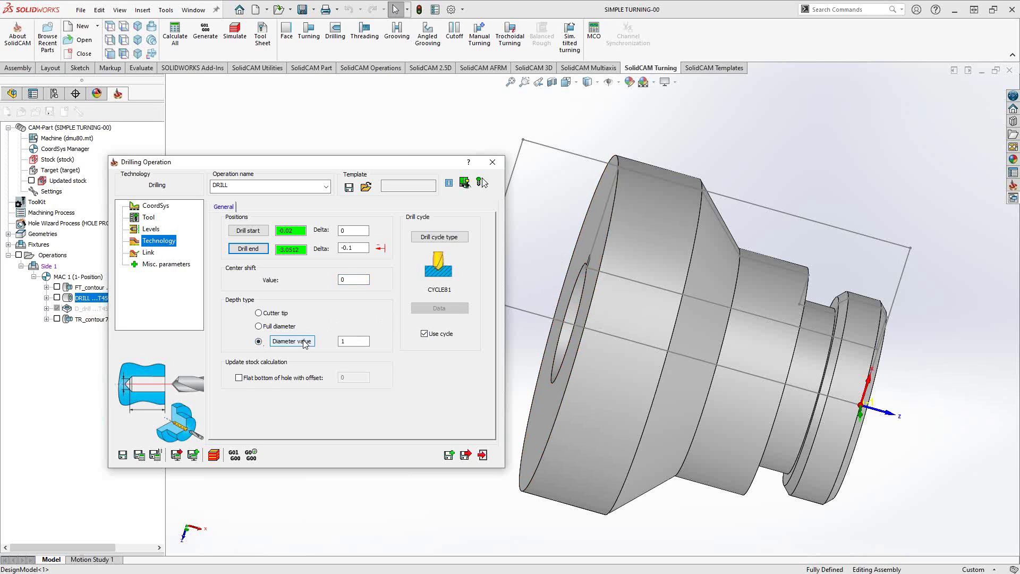
double_click(352, 341)
click(260, 326)
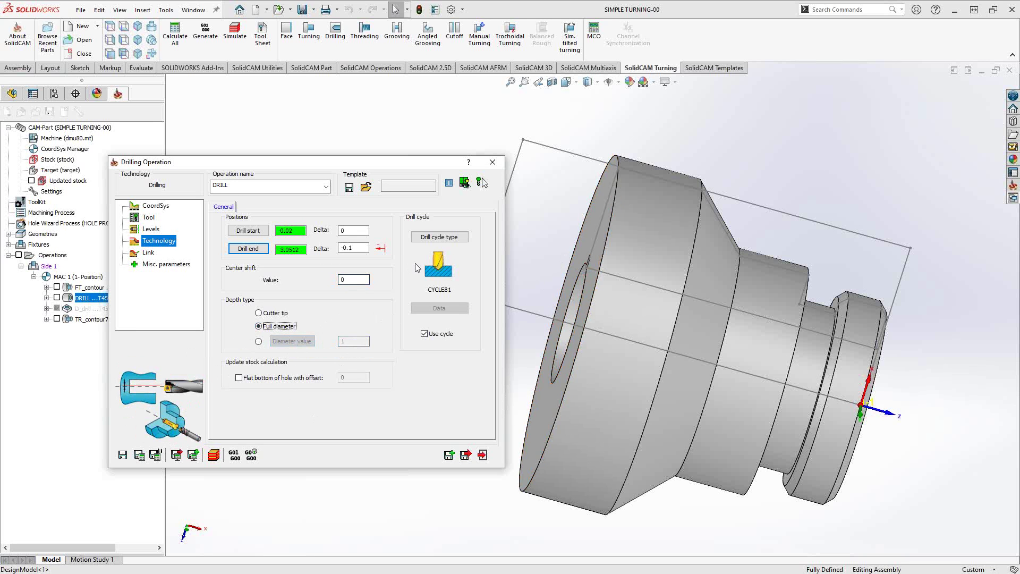
Set the drill cycle type to CYCLE83 and inspect its drill options without changing them
click(447, 241)
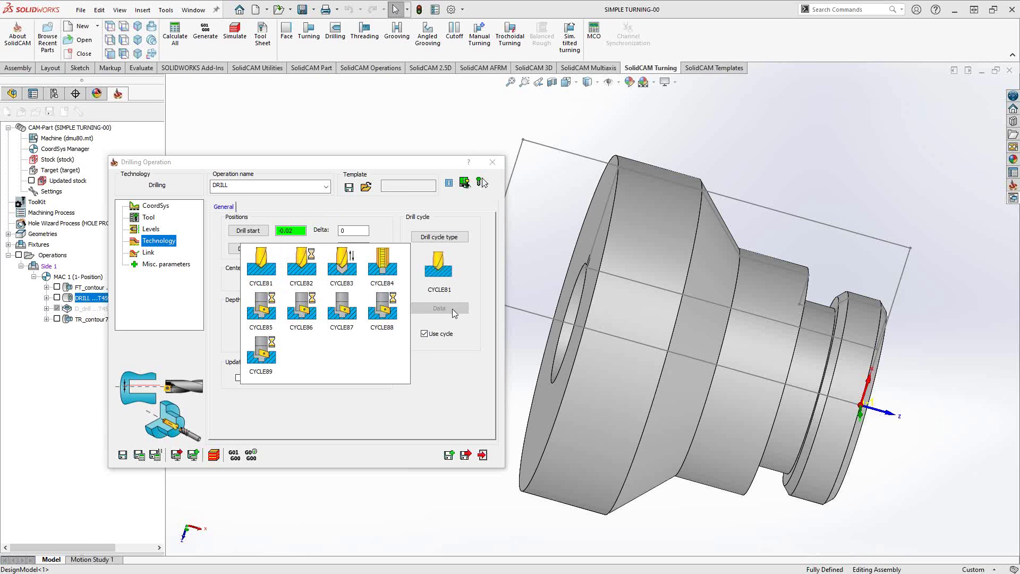
click(343, 265)
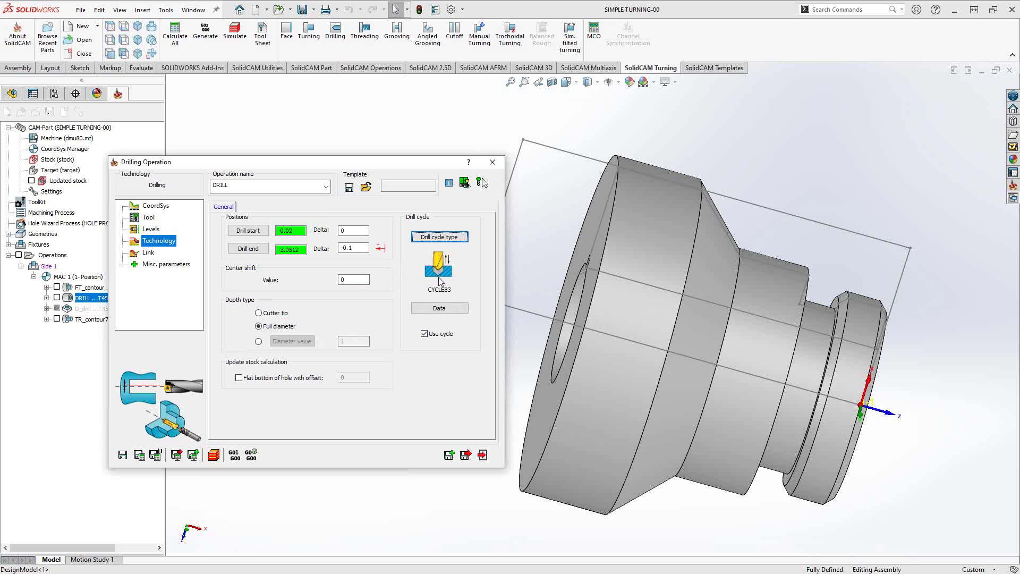
click(447, 311)
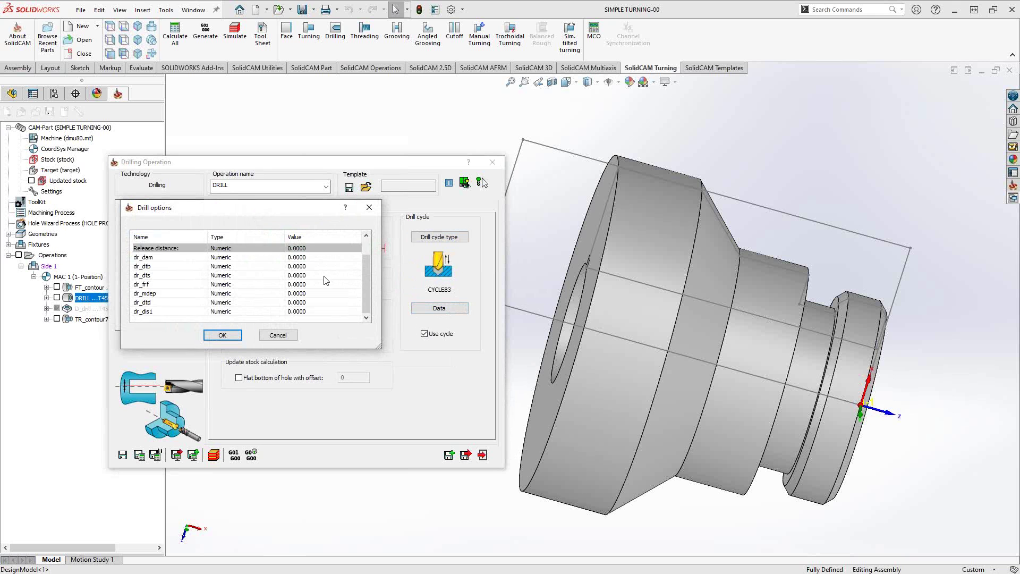
click(278, 335)
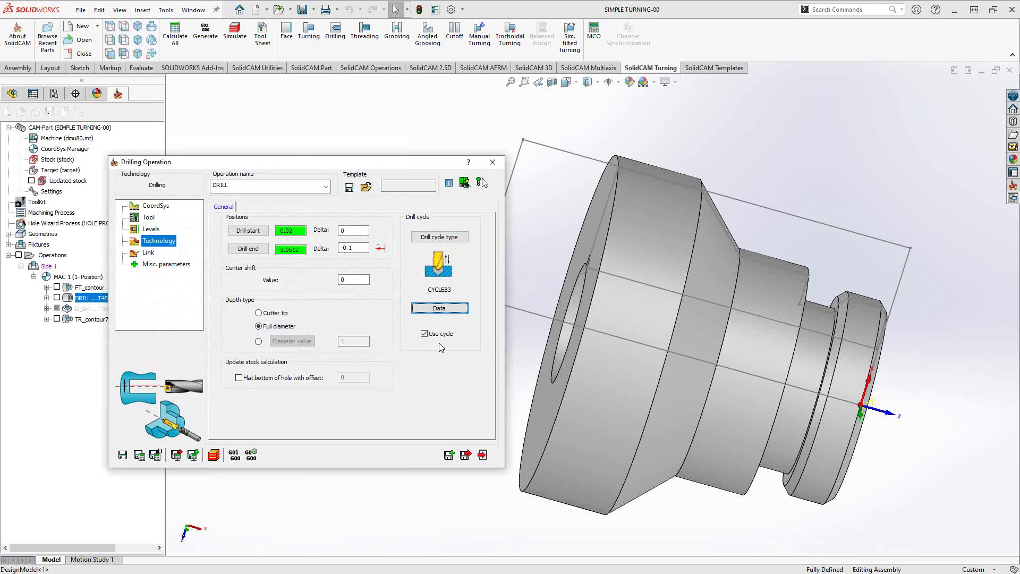
Examine the available approach point and retract point options for the drilling operation's link moves
click(148, 252)
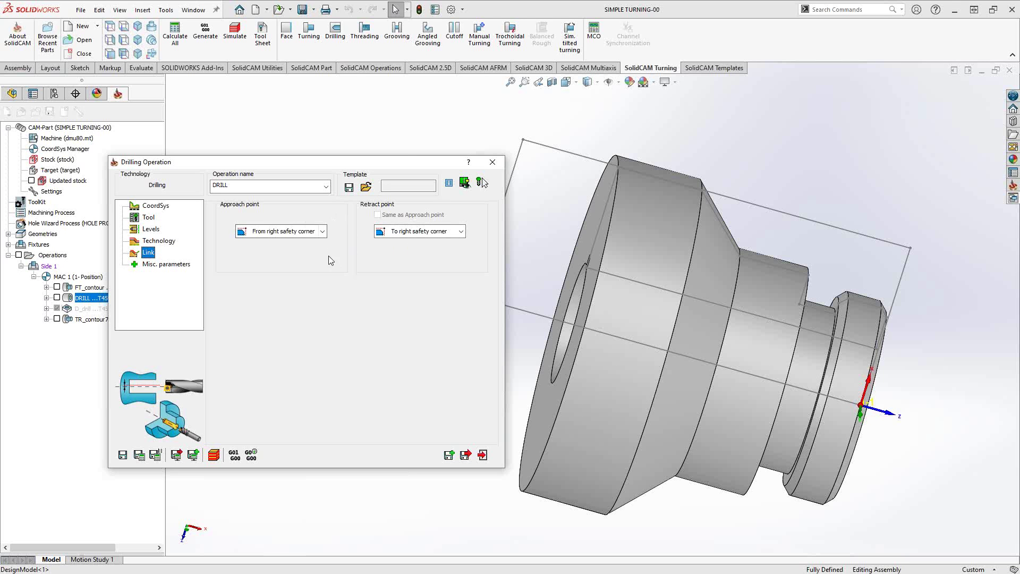
click(322, 232)
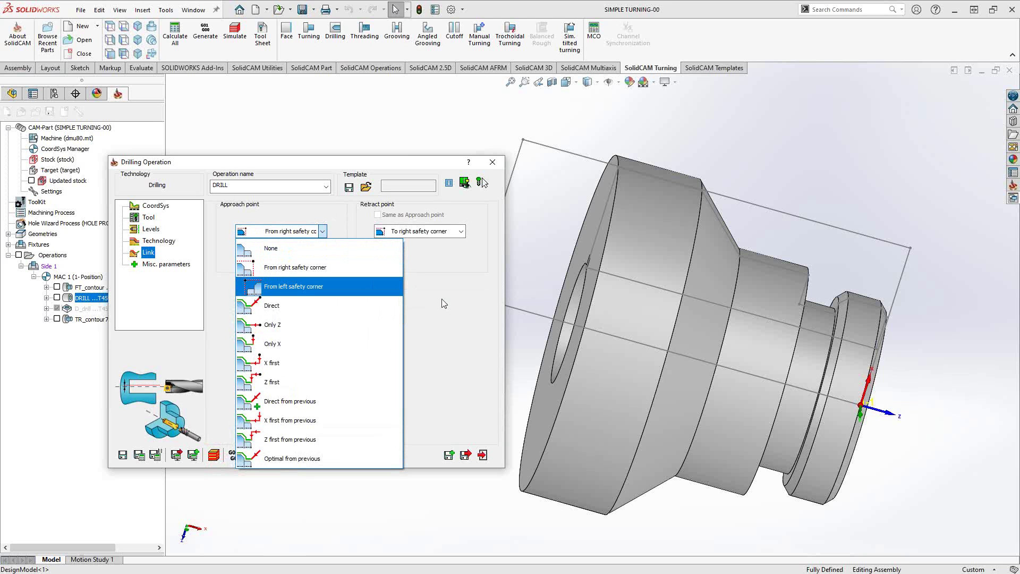
click(462, 232)
click(461, 232)
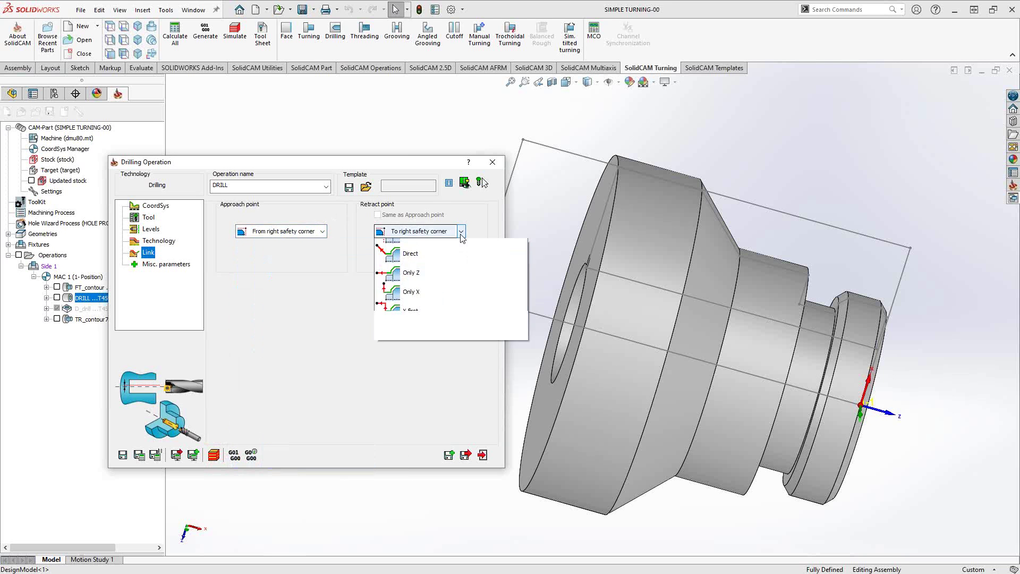
click(463, 234)
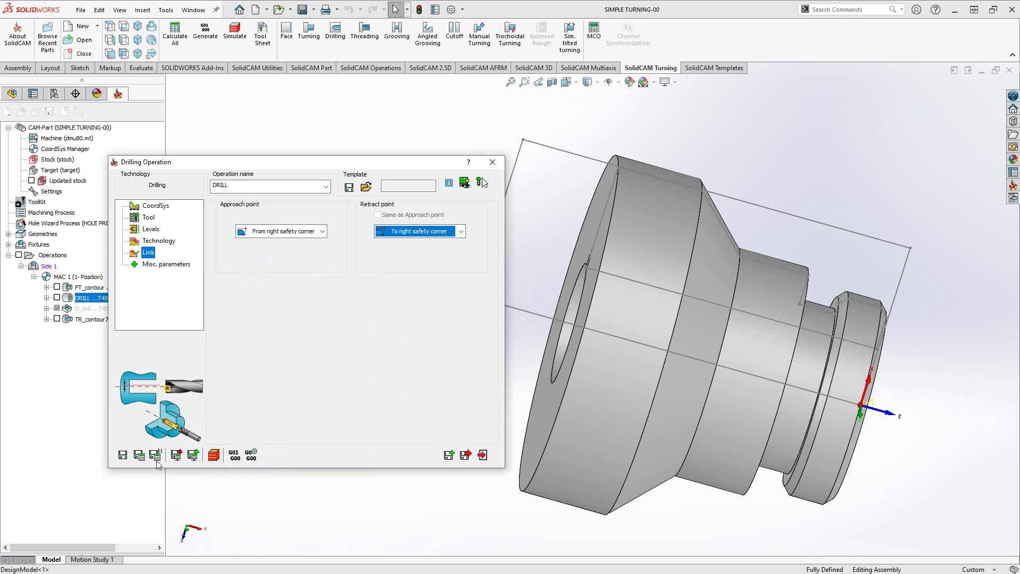
Exit the drilling operation without saving and show the toolpath of the DRILL operation on the model
click(482, 454)
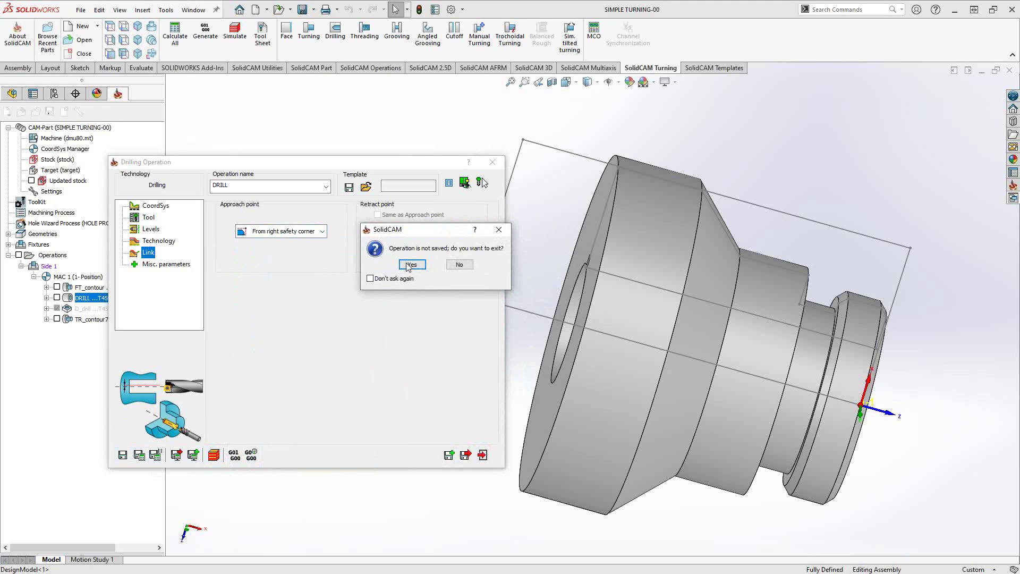
click(459, 264)
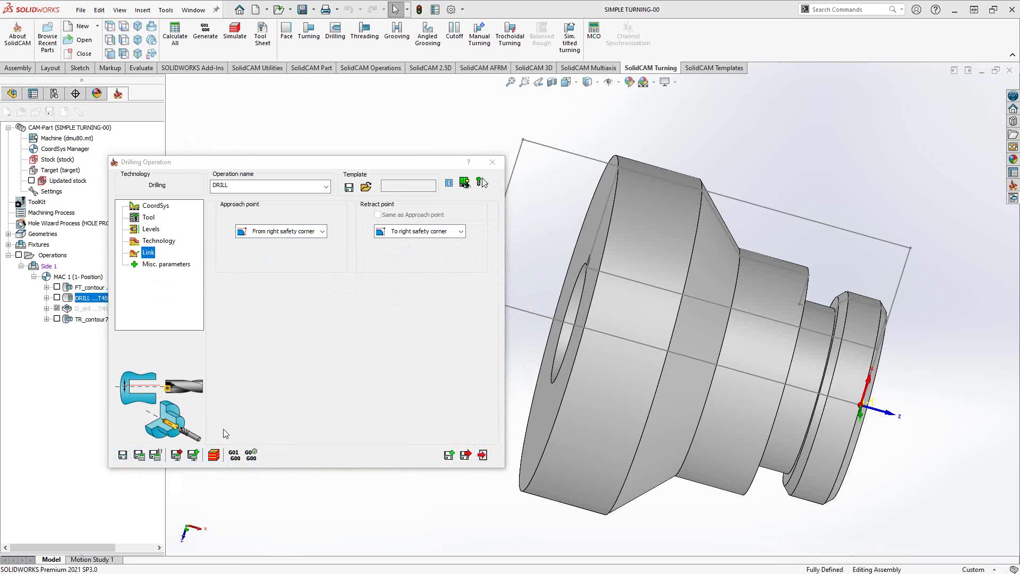
click(57, 298)
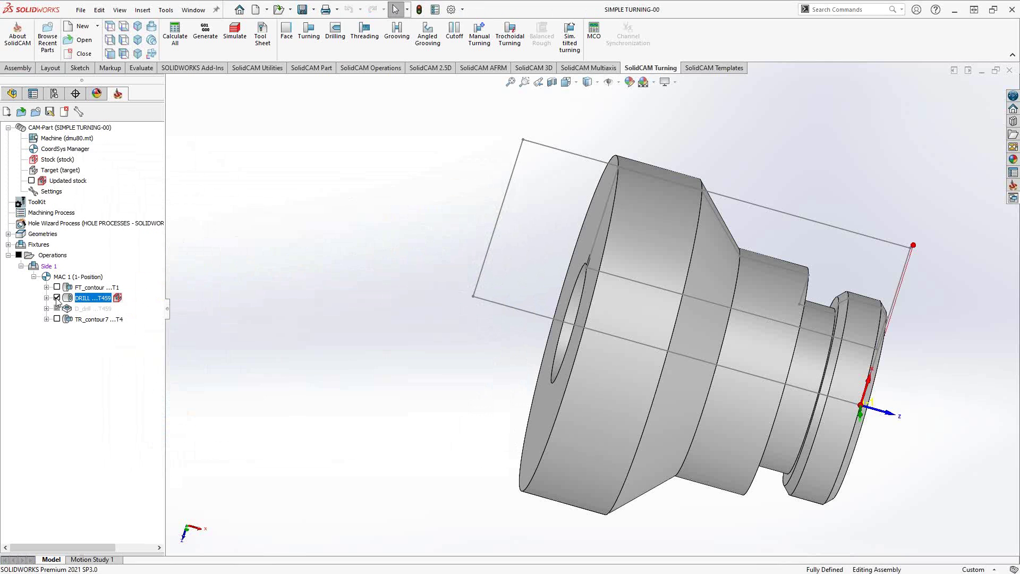
Section the turned part with a planar section view through the Top Plane
middle_drag(543, 345, 498, 269)
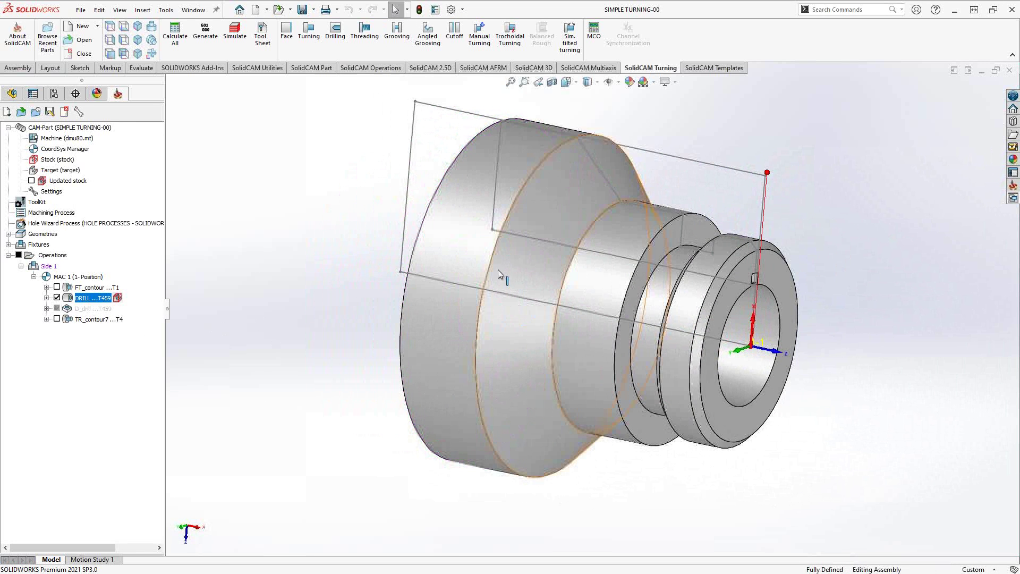
click(551, 82)
click(8, 124)
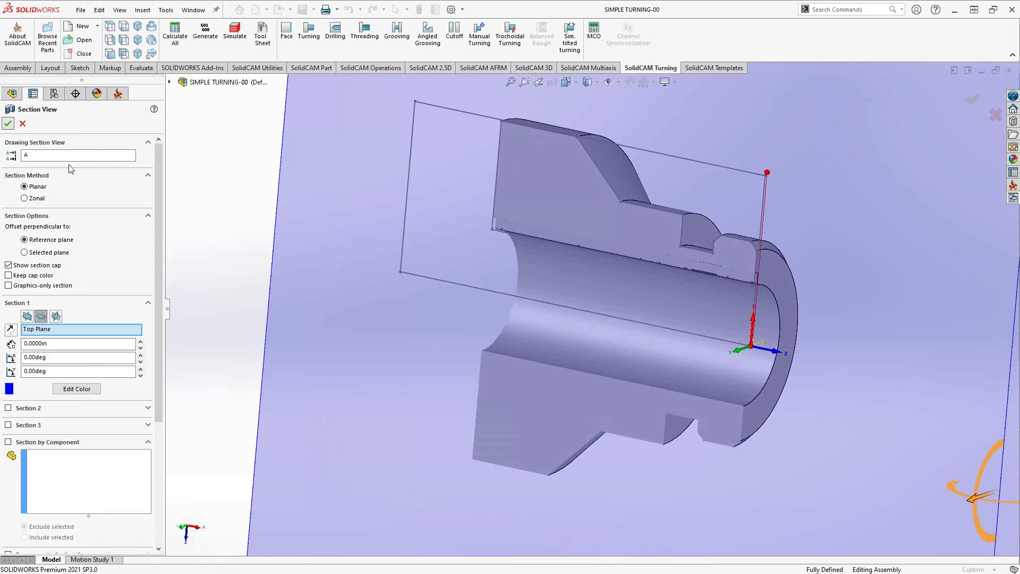
middle_drag(630, 363, 661, 346)
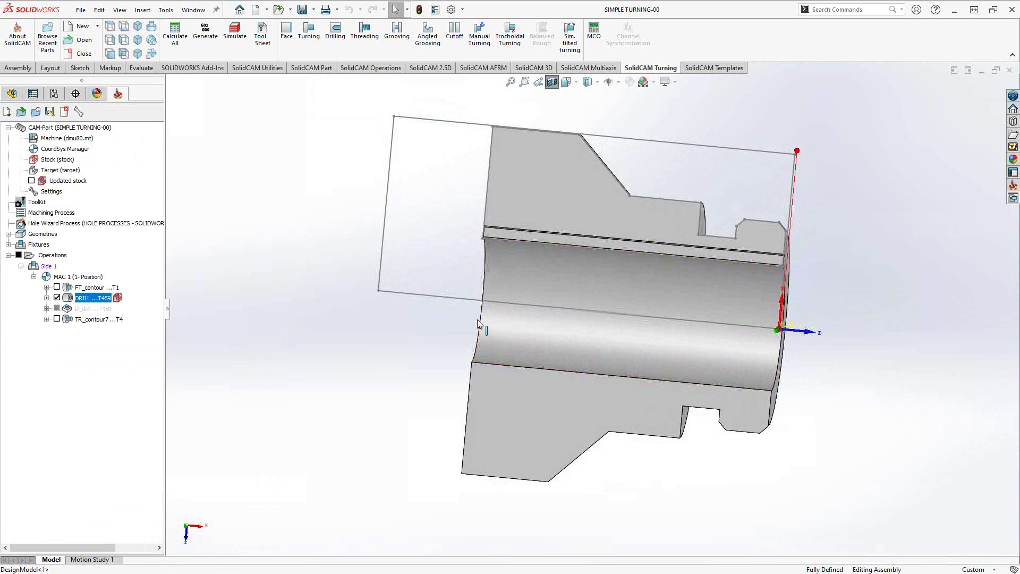
Simulate the DRILL operation in the Turning simulation mode and exit the simulation
right_click(88, 299)
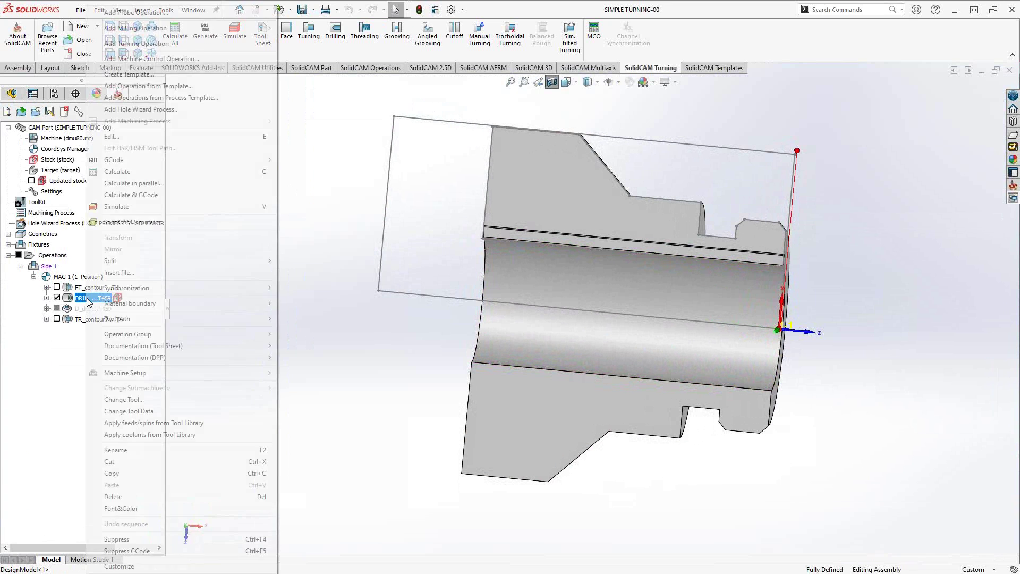
click(127, 211)
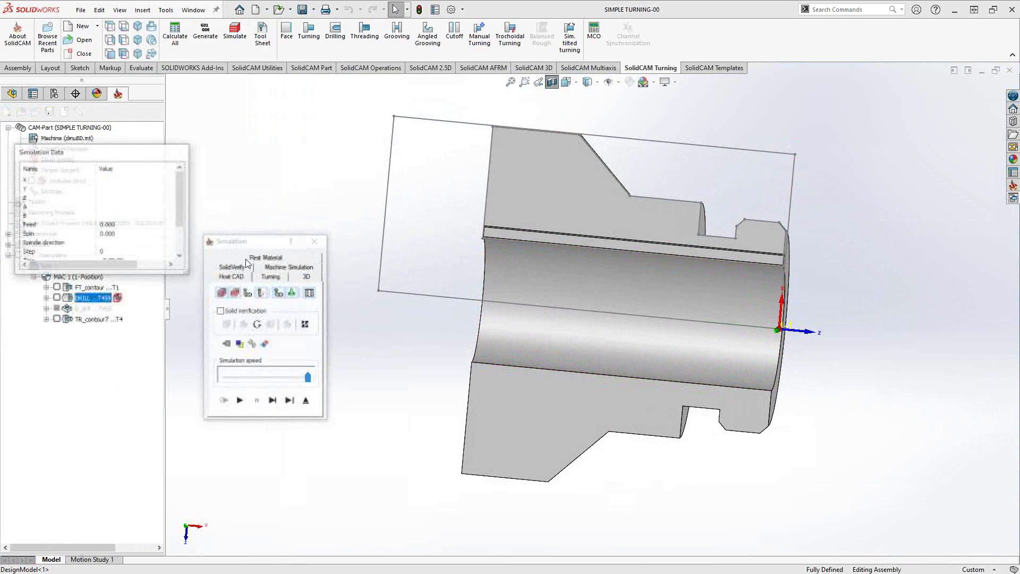
click(271, 277)
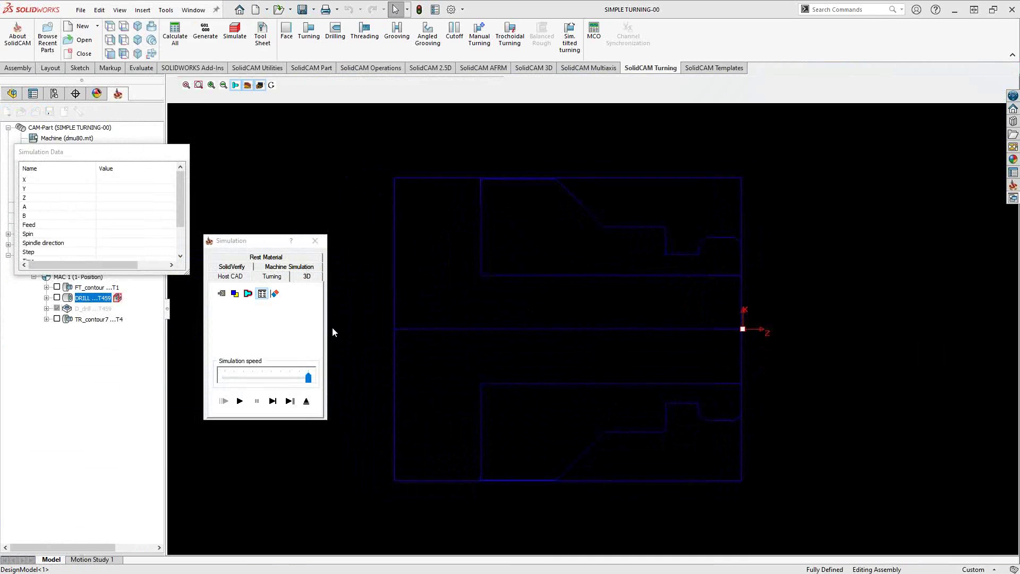
click(239, 402)
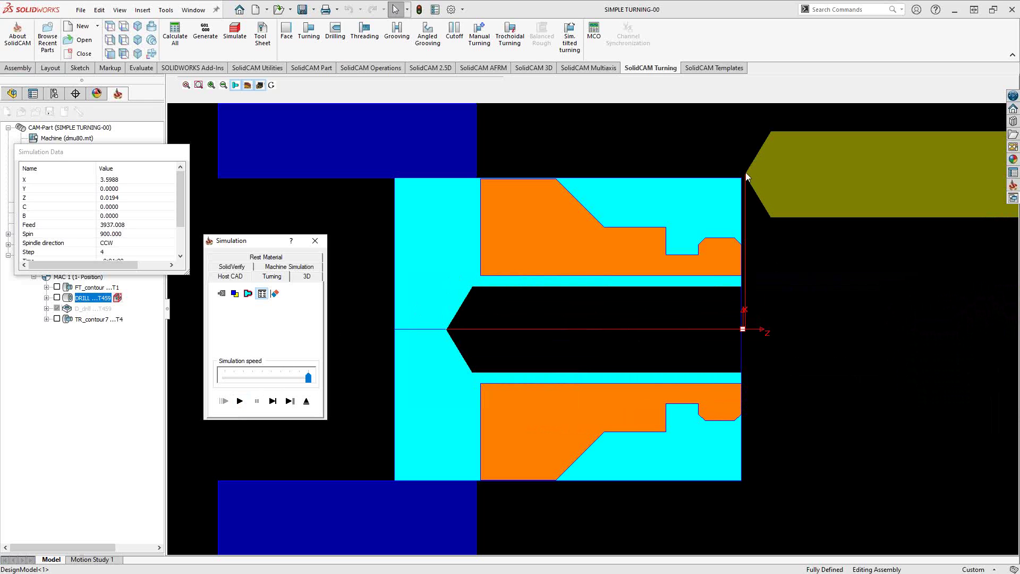
click(315, 241)
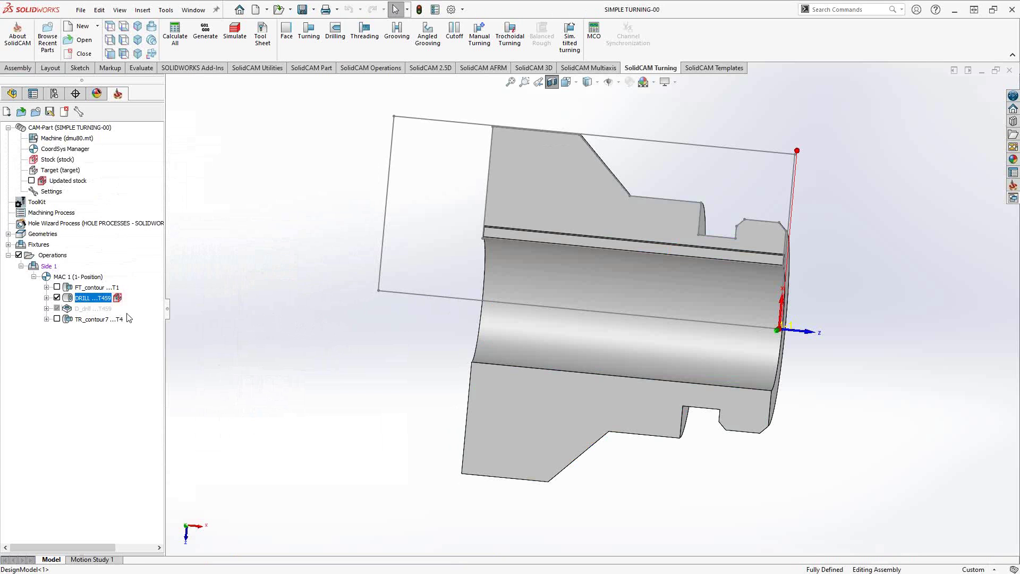
Hide the DRILL toolpath, suppress the DRILL operation and unsuppress the D_drill operation
click(57, 297)
right_click(85, 298)
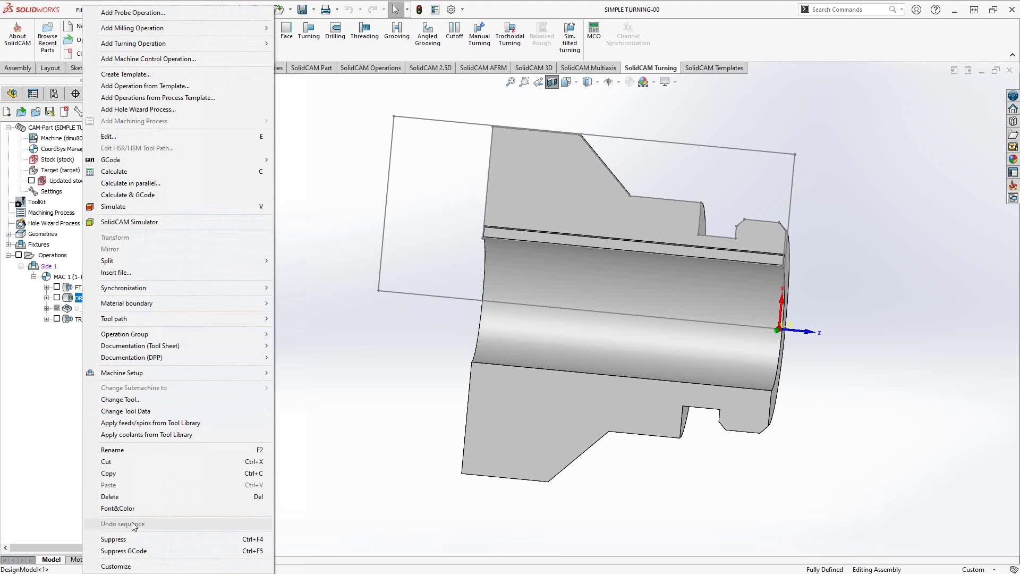
click(125, 539)
right_click(88, 311)
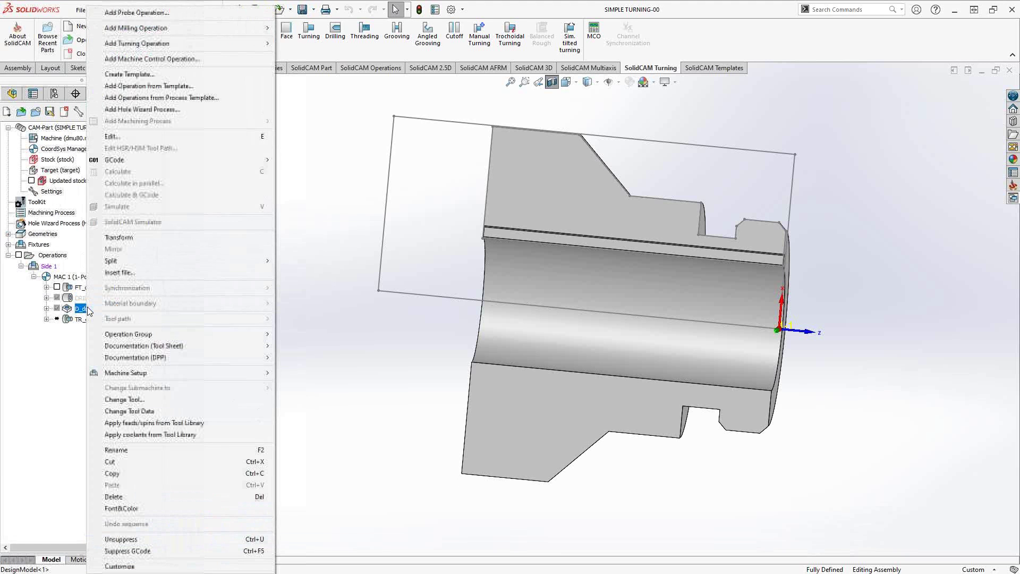
click(126, 539)
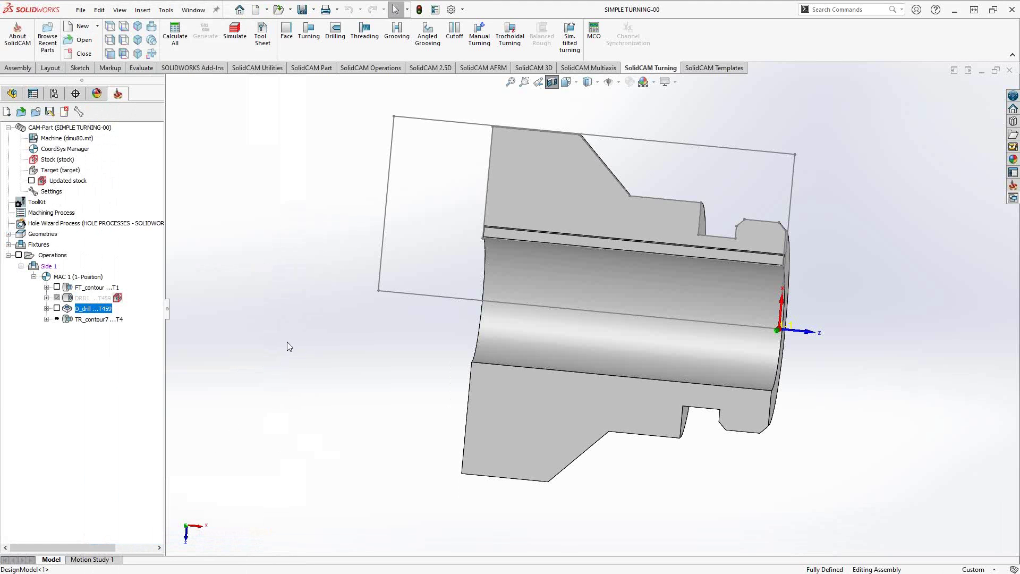
Open the D_drill operation and preview its drill geometry on the sectioned part
double_click(94, 311)
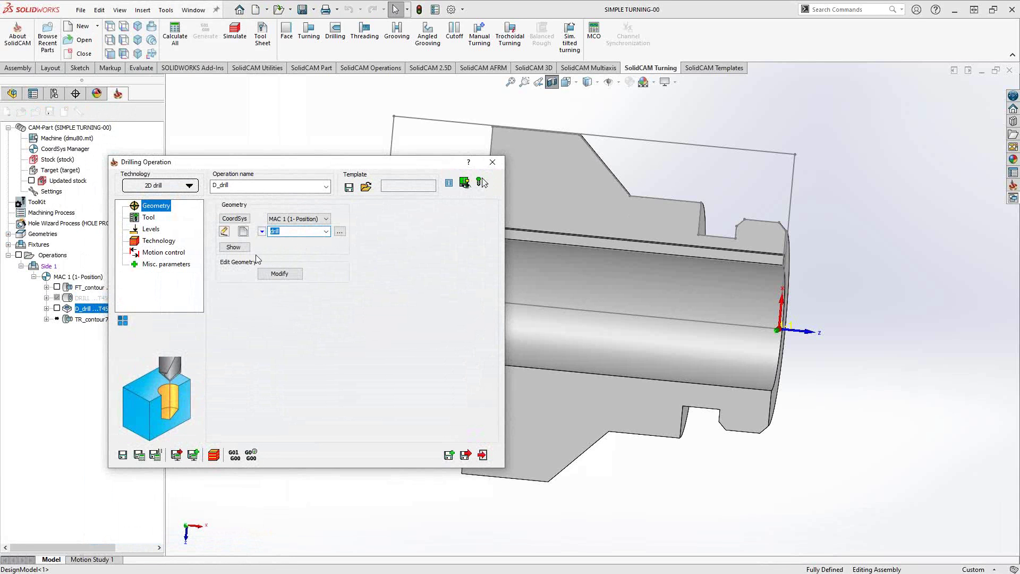
click(233, 247)
middle_drag(490, 354, 449, 354)
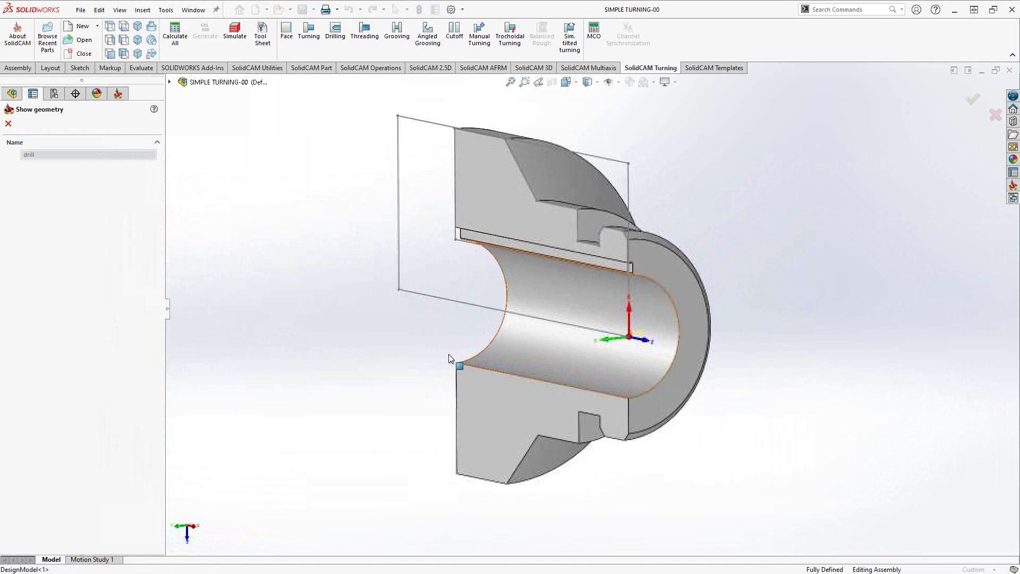
click(8, 124)
Review the tool, levels and technology settings of D_drill and inspect its toolpath on the sectioned part
click(148, 218)
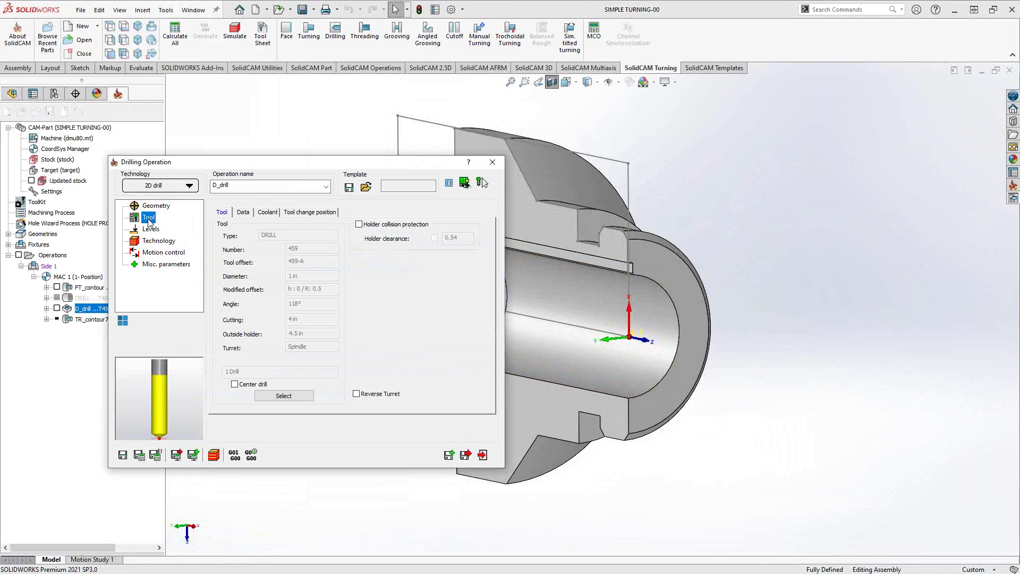
click(150, 229)
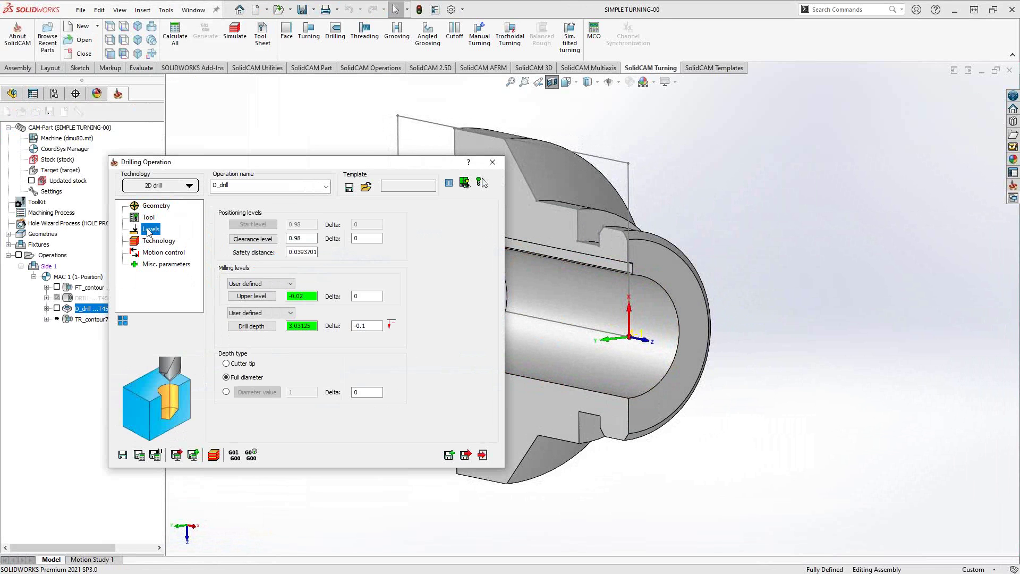
click(159, 241)
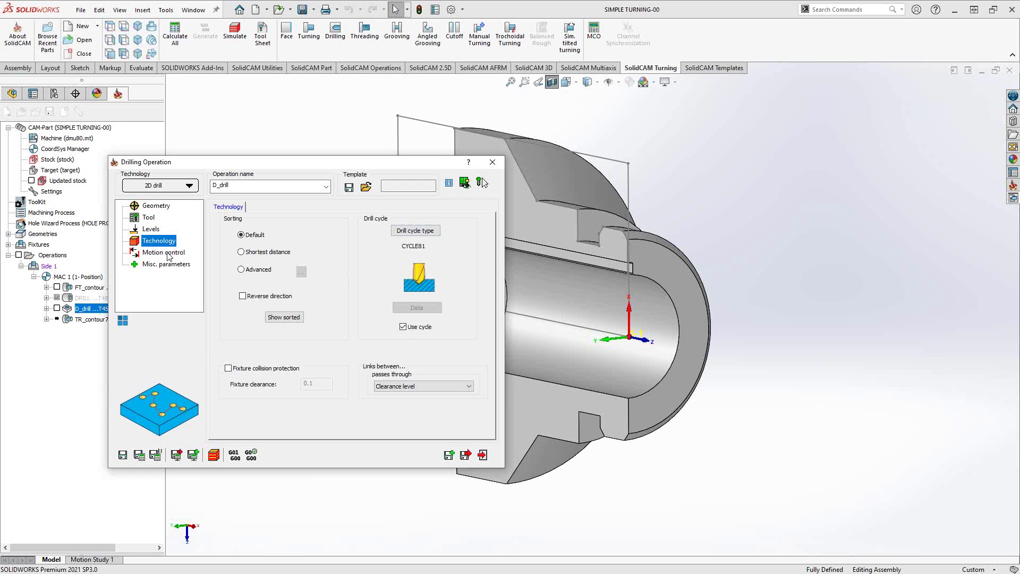
click(501, 150)
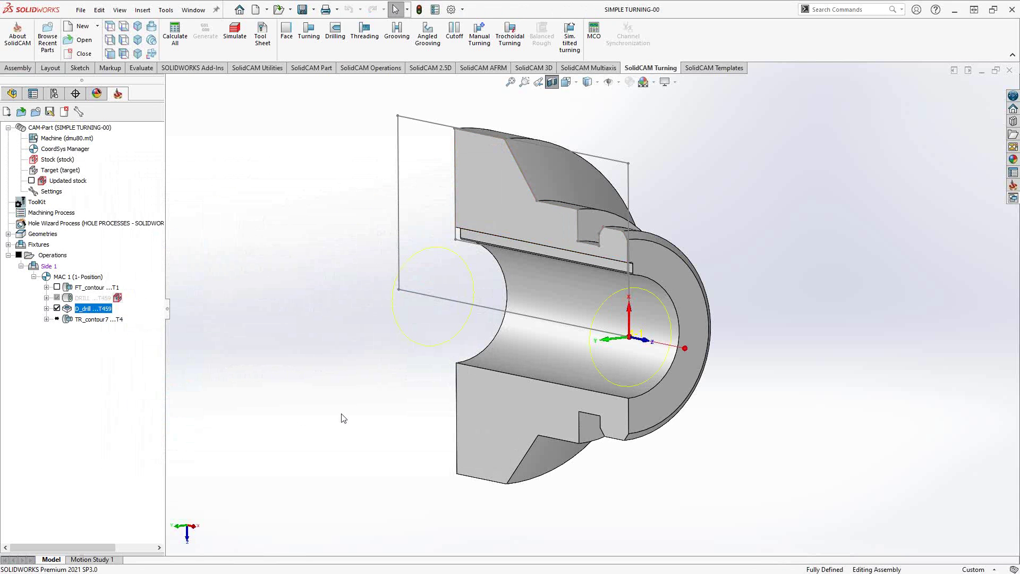
key(ctrl+5)
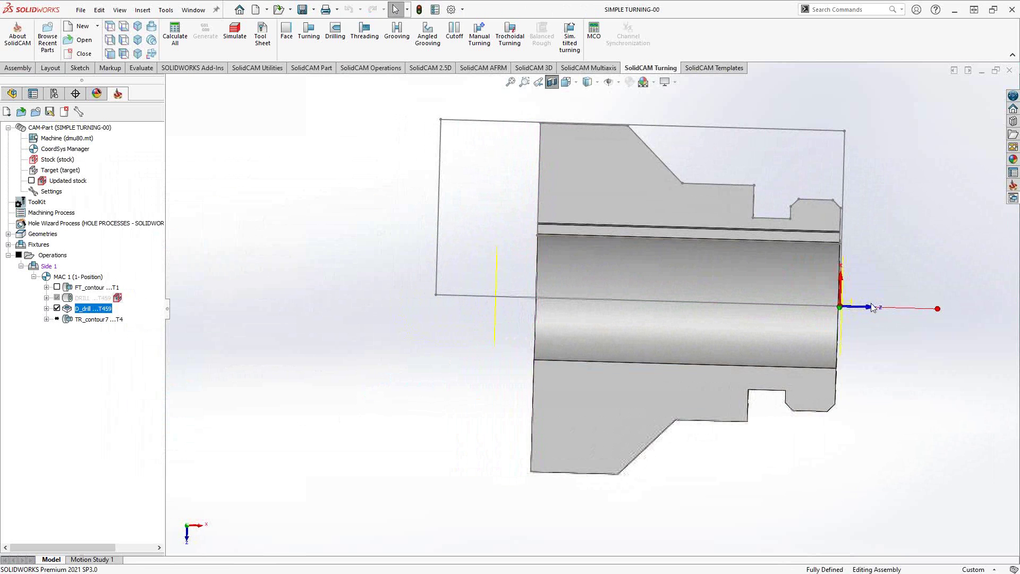
middle_drag(512, 320, 232, 307)
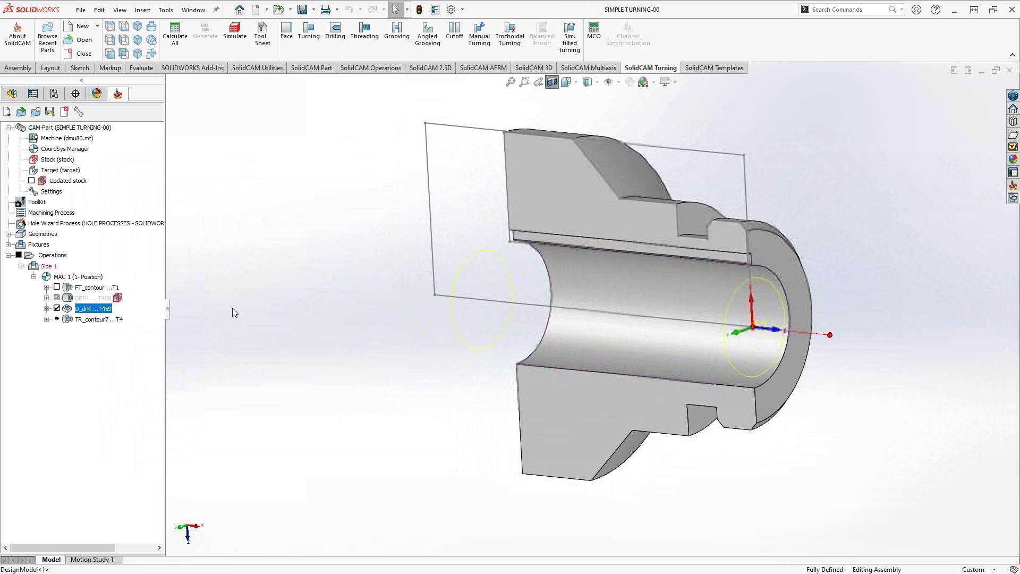
Hide the D_drill toolpath and display the updated stock around the sectioned part
click(57, 308)
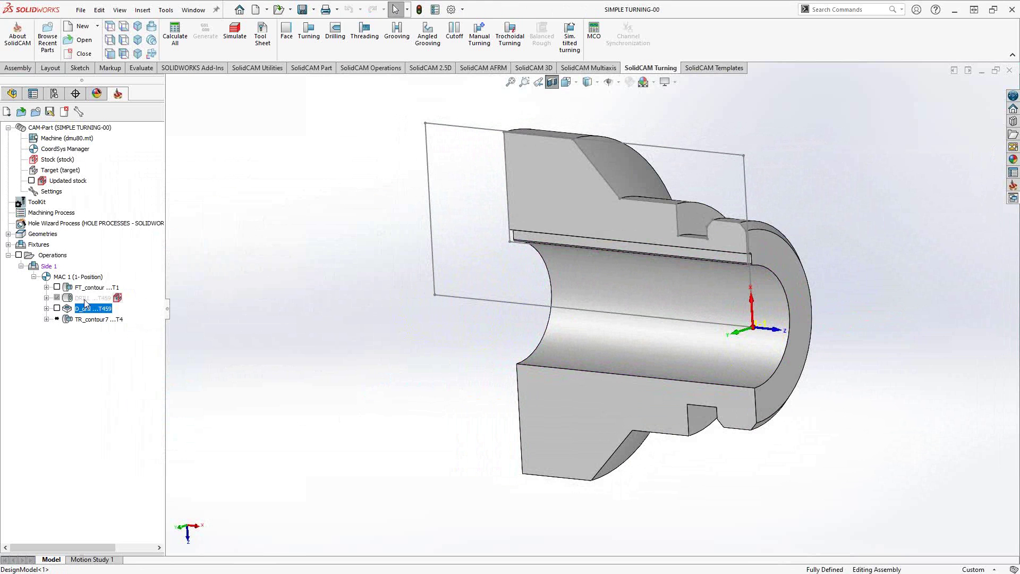
click(32, 181)
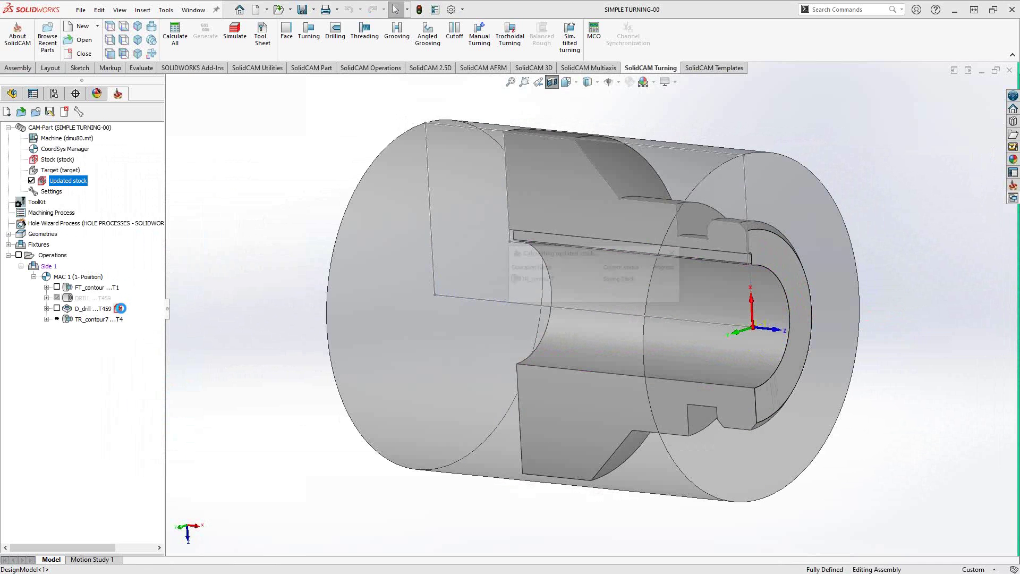
mouse_move(518, 310)
middle_down()
mouse_move(576, 292)
mouse_move(492, 298)
mouse_move(558, 307)
mouse_move(533, 309)
mouse_move(528, 322)
middle_up()
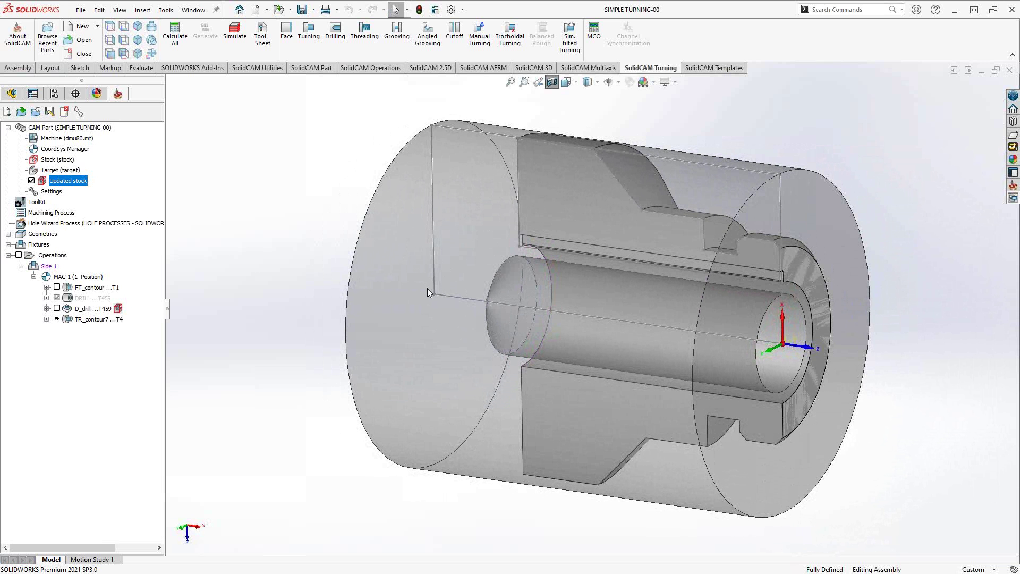
Simulate the D_drill operation in SolidVerify and inspect the drilled stock
right_click(85, 309)
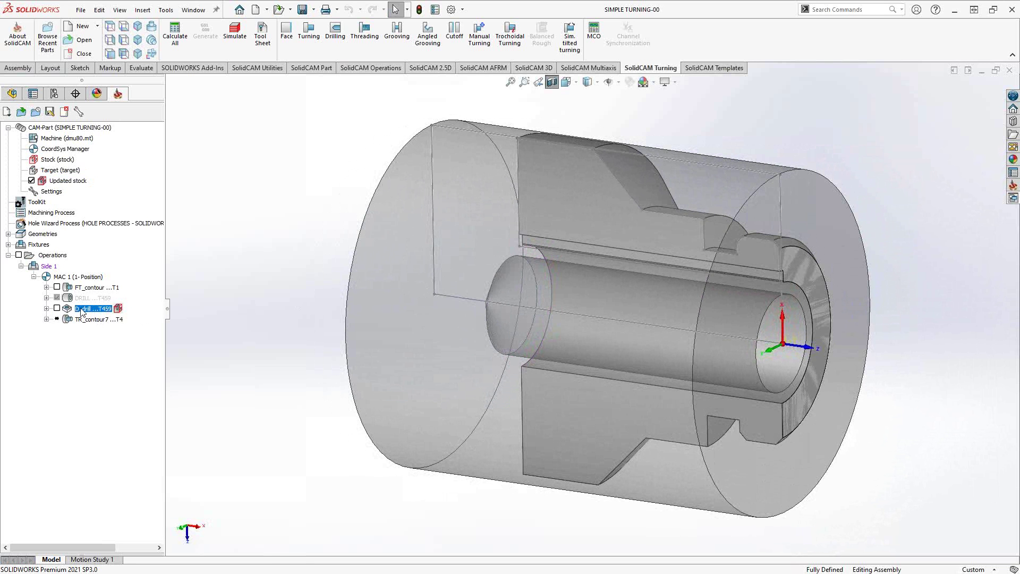
click(127, 207)
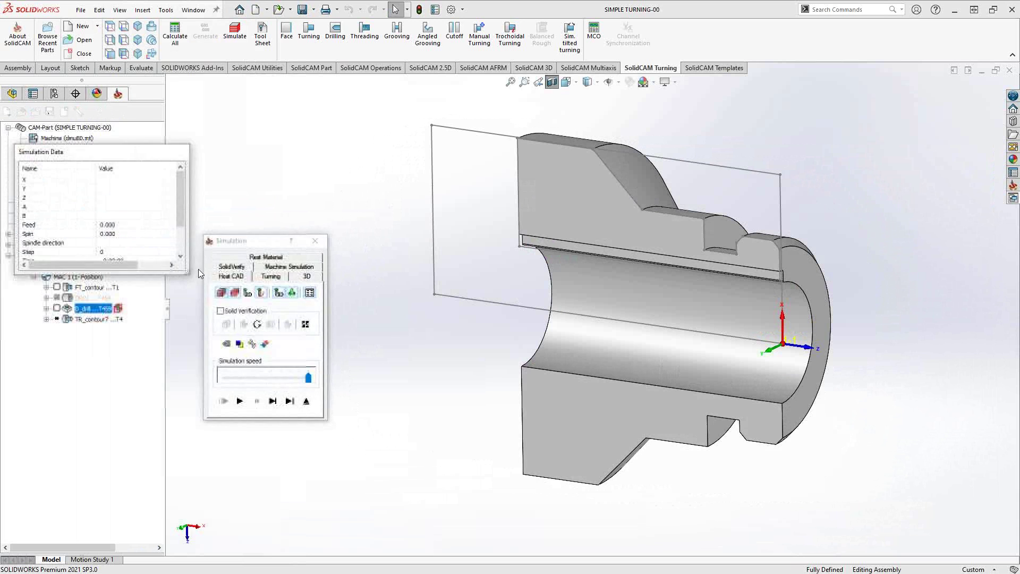
click(289, 276)
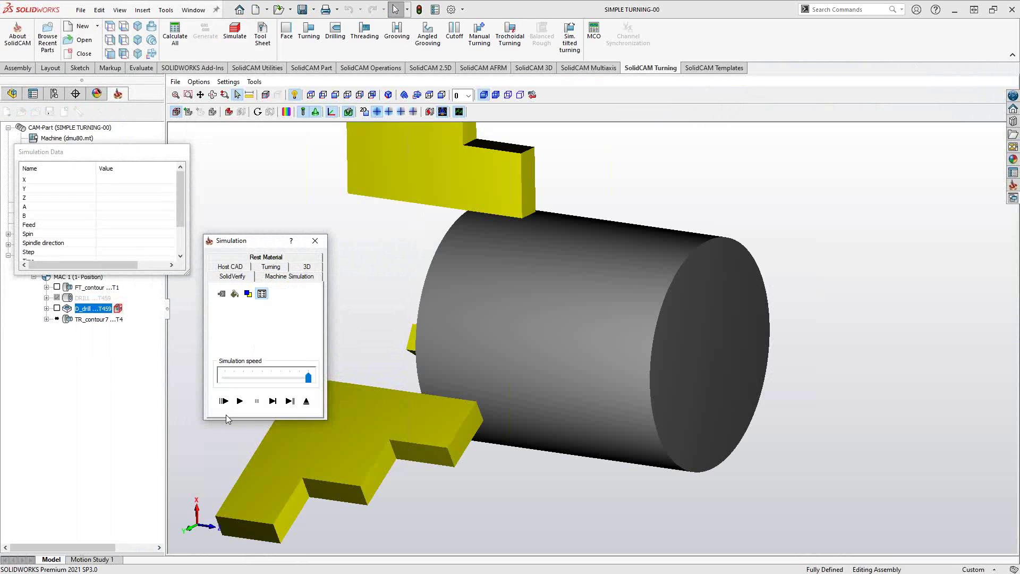
click(239, 401)
middle_drag(586, 383, 564, 375)
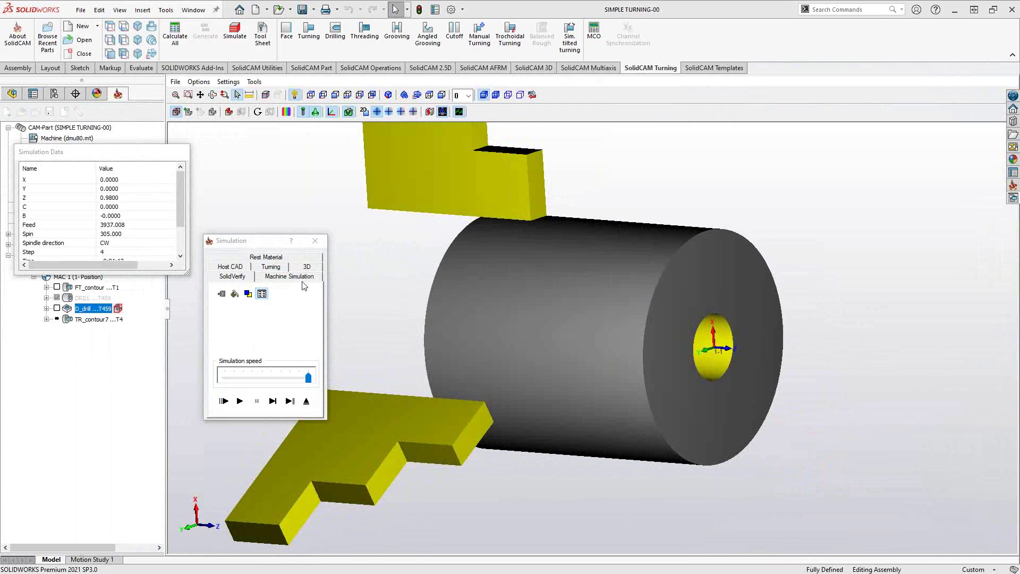
Run the D_drill simulation in the Turning mode, exit it and hide the updated stock
click(271, 266)
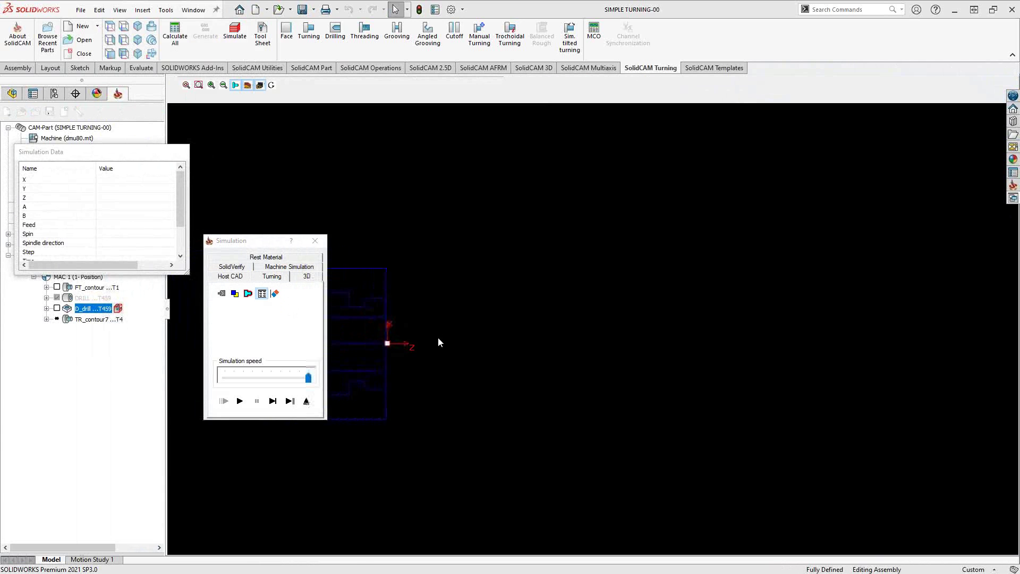
click(239, 400)
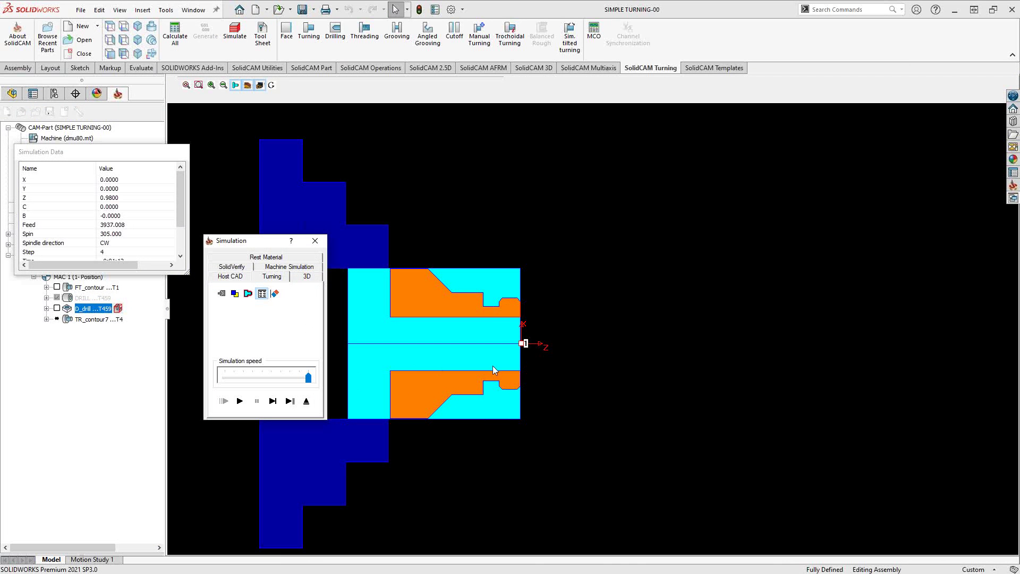
click(315, 240)
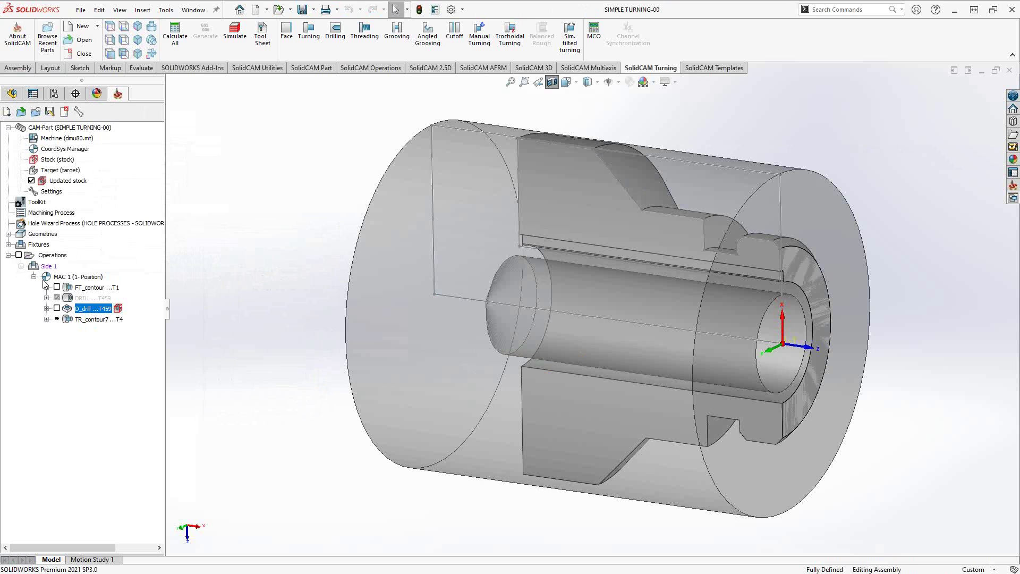
click(31, 181)
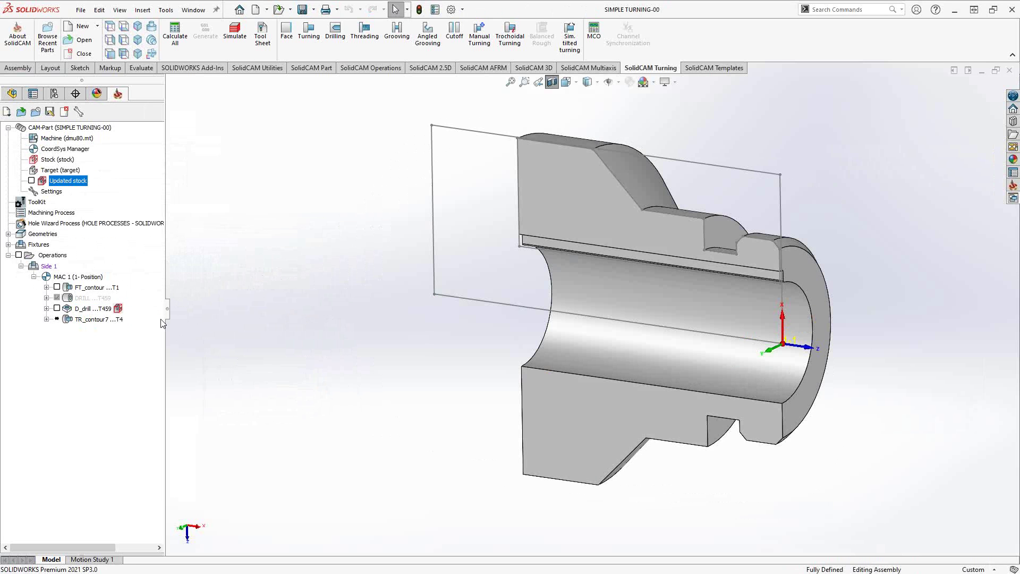
Synchronize and calculate the TR_contour7 operation, and hide its toolpath after checking it
right_click(78, 322)
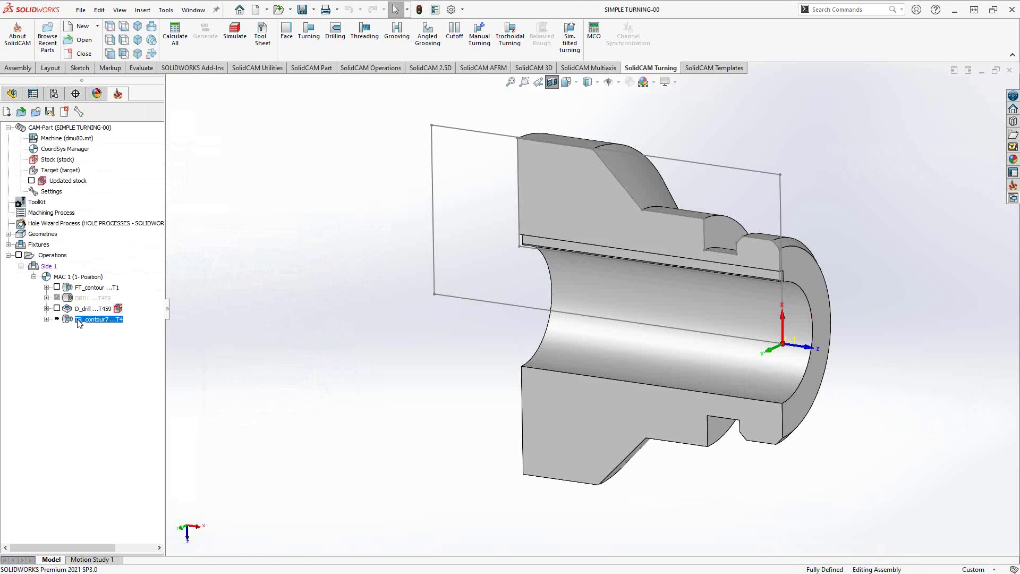
mouse_move(221, 293)
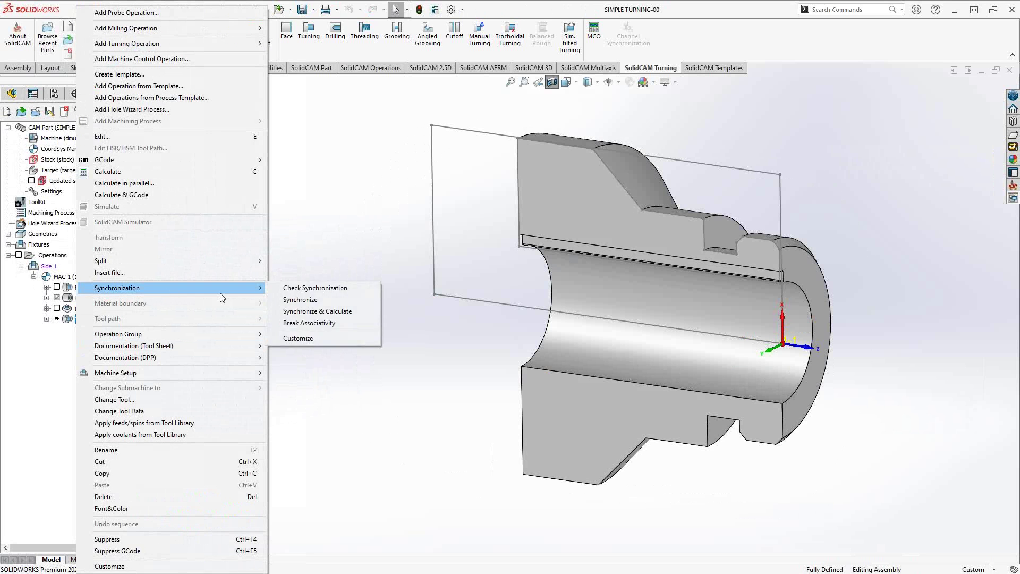
click(313, 311)
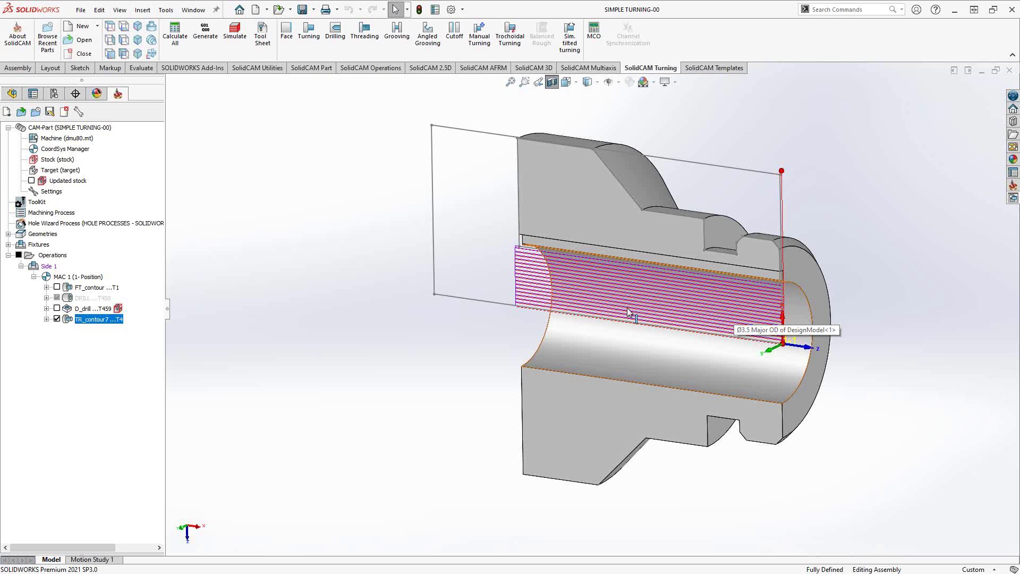
click(57, 319)
Enable Update material boundary in the miscellaneous parameters of the D_drill operation, and save and calculate it
click(88, 309)
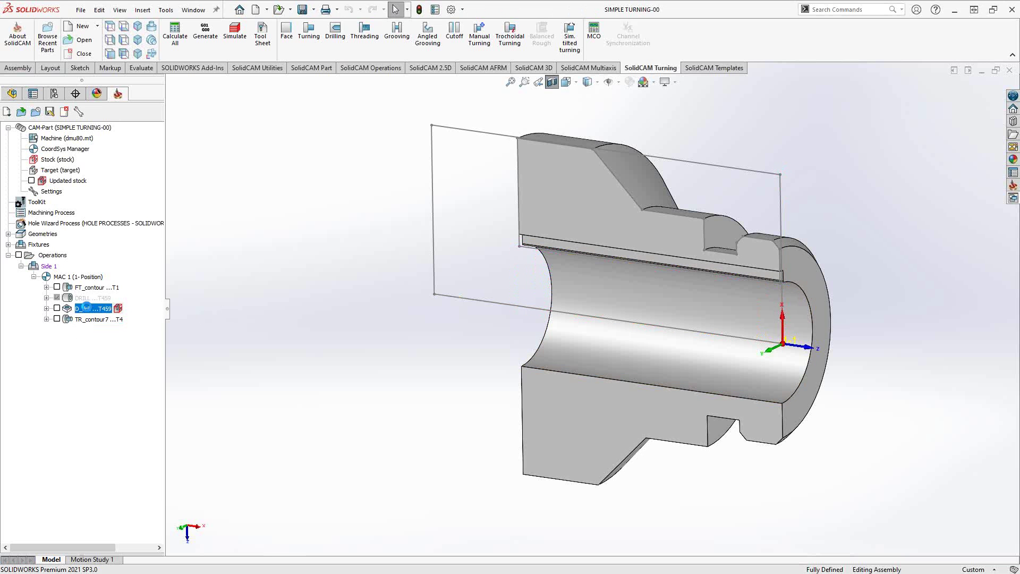
double_click(89, 310)
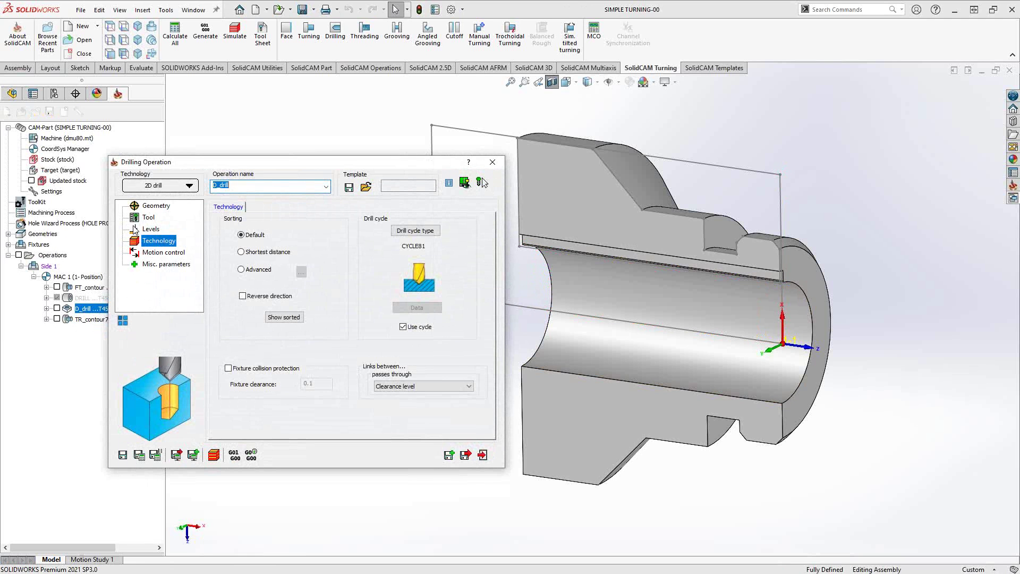
click(154, 267)
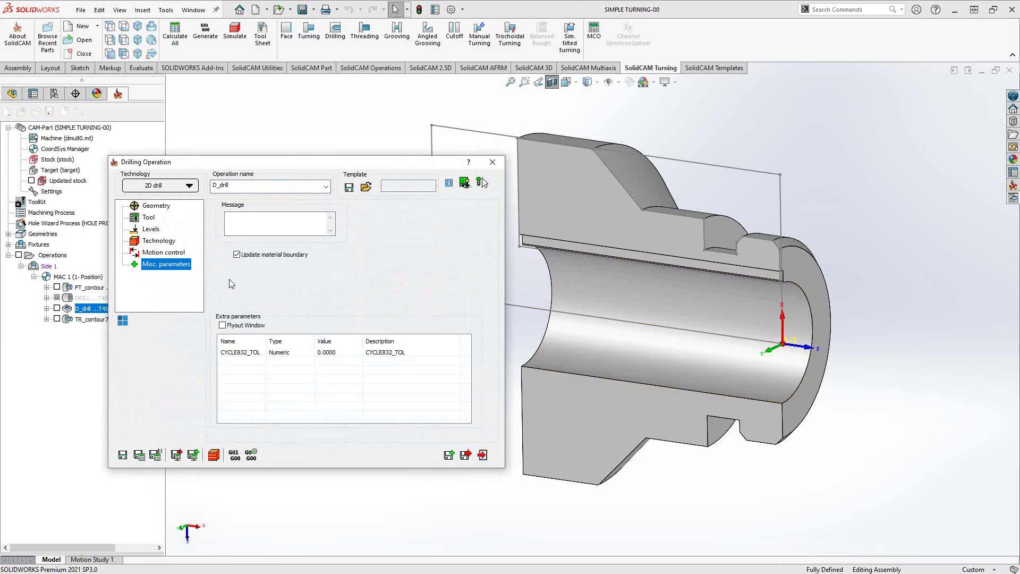
click(139, 454)
Run the D_drill simulation in the Turning mode and exit it
click(213, 454)
click(272, 277)
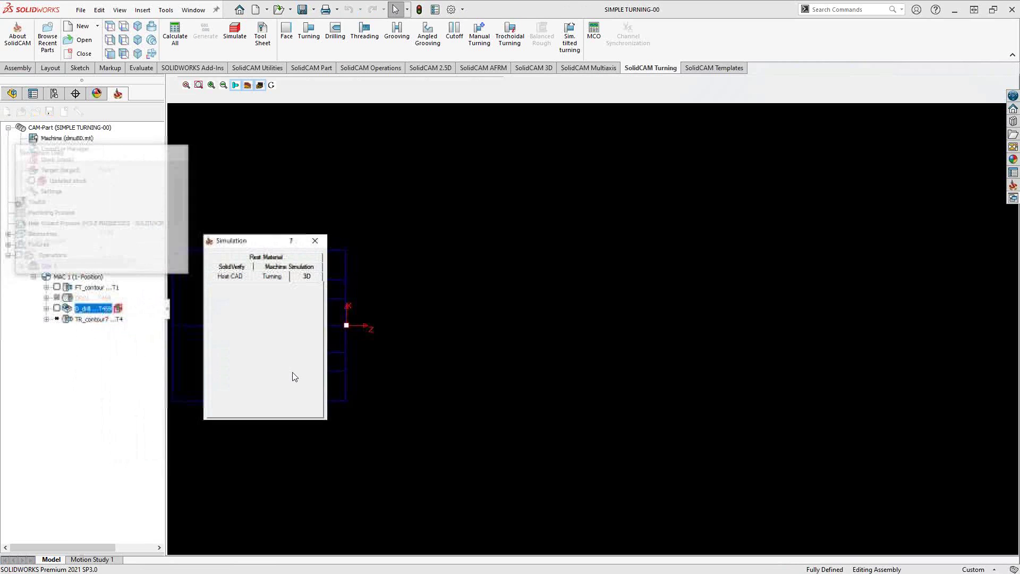
click(239, 402)
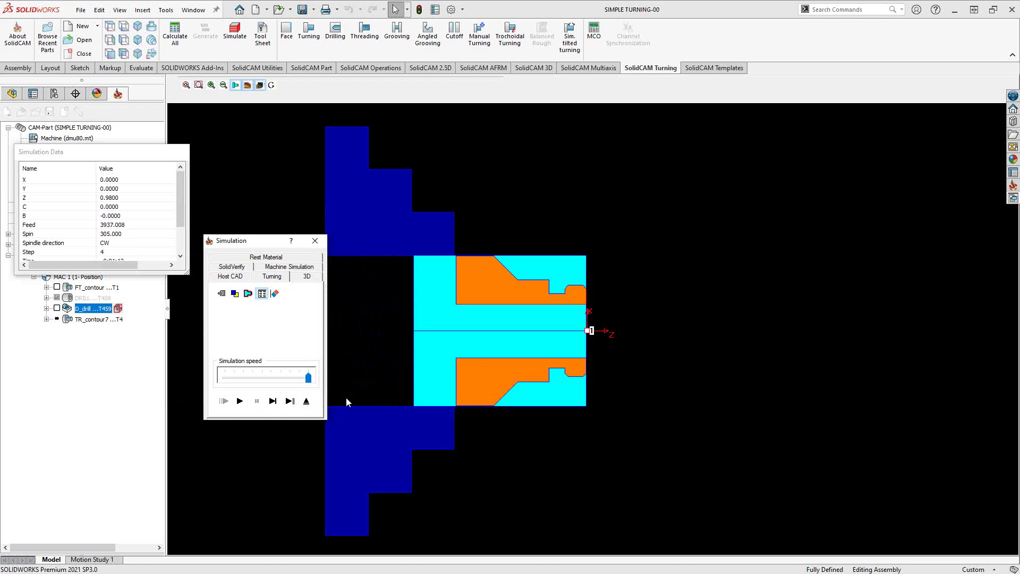
click(306, 401)
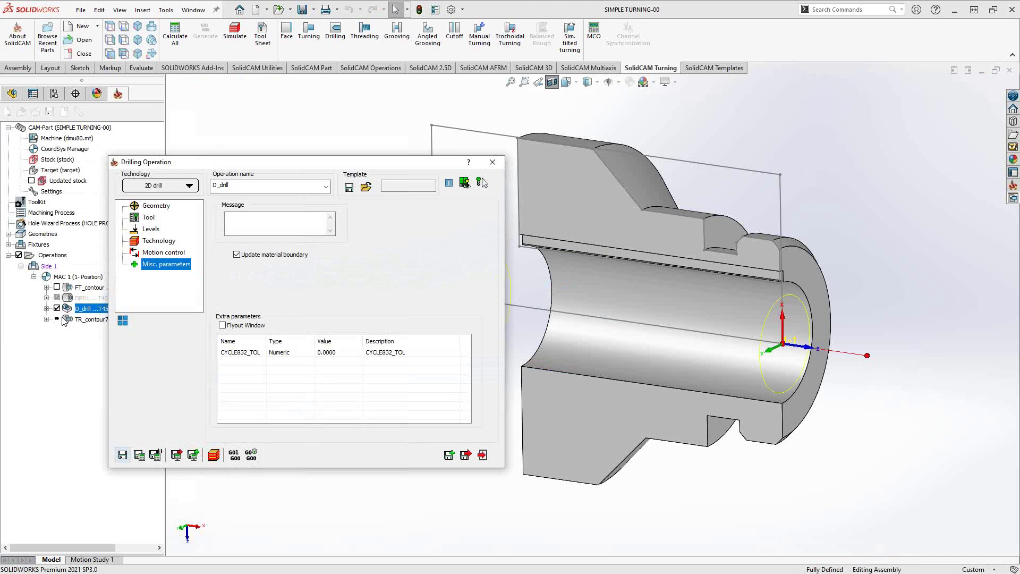
Recalculate D_drill together with the dependent TR_contour7 operation, and inspect the updated boring toolpath in the sectioned part
drag(266, 164, 388, 140)
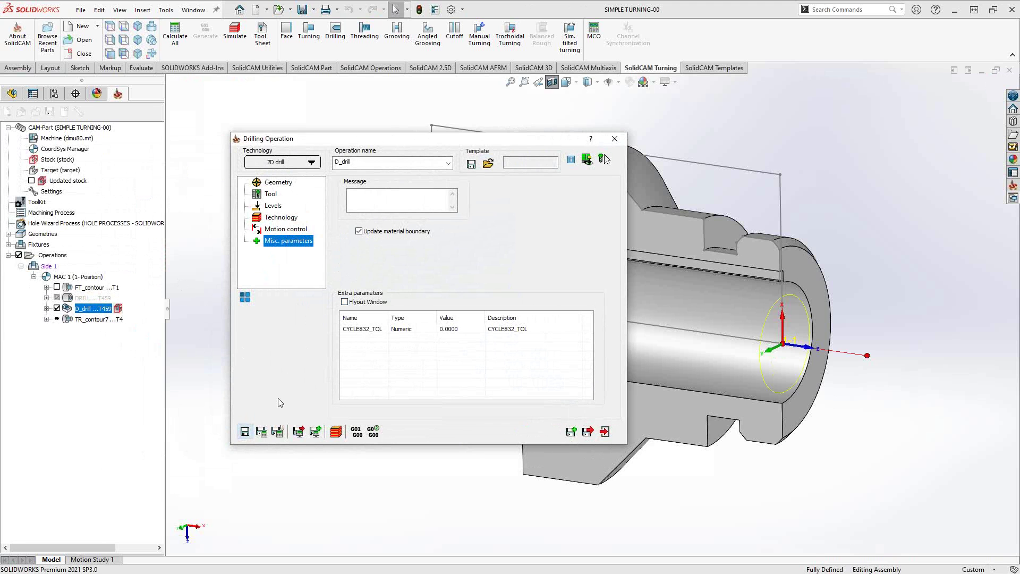
click(277, 433)
click(424, 264)
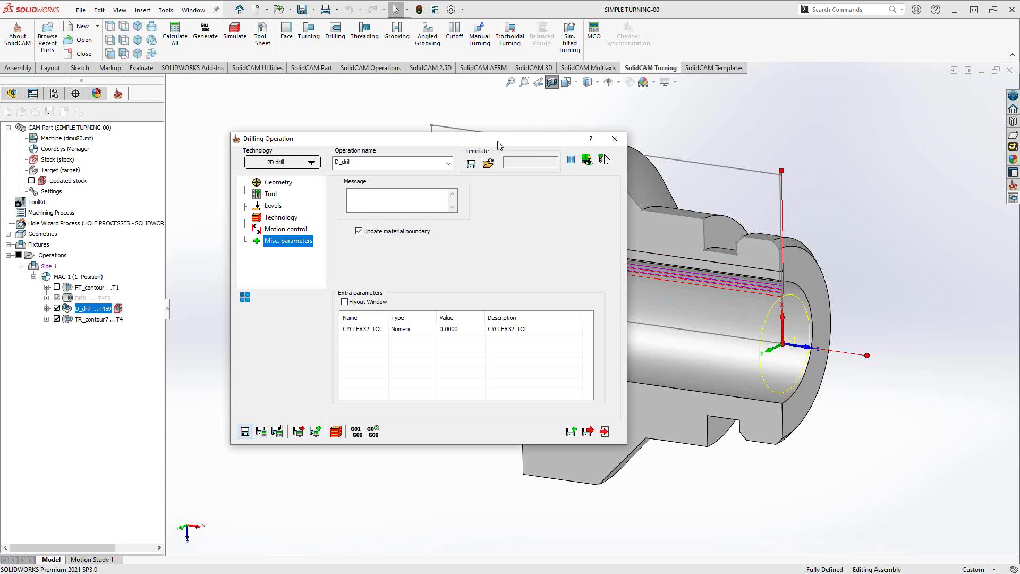
click(693, 295)
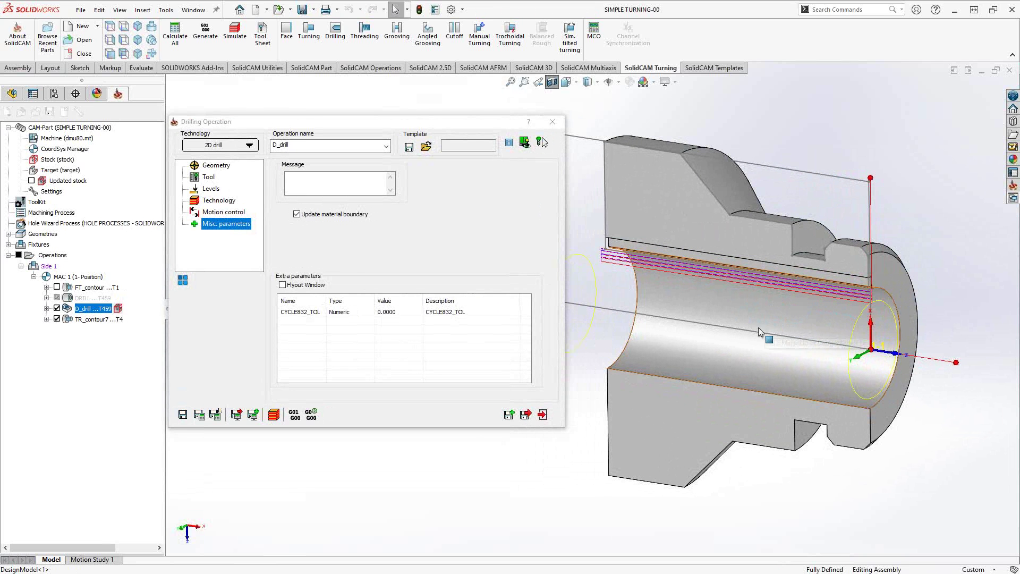
Simulate the TR_contour7 operation in the Turning mode to check its cutting against the drilled stock
click(274, 415)
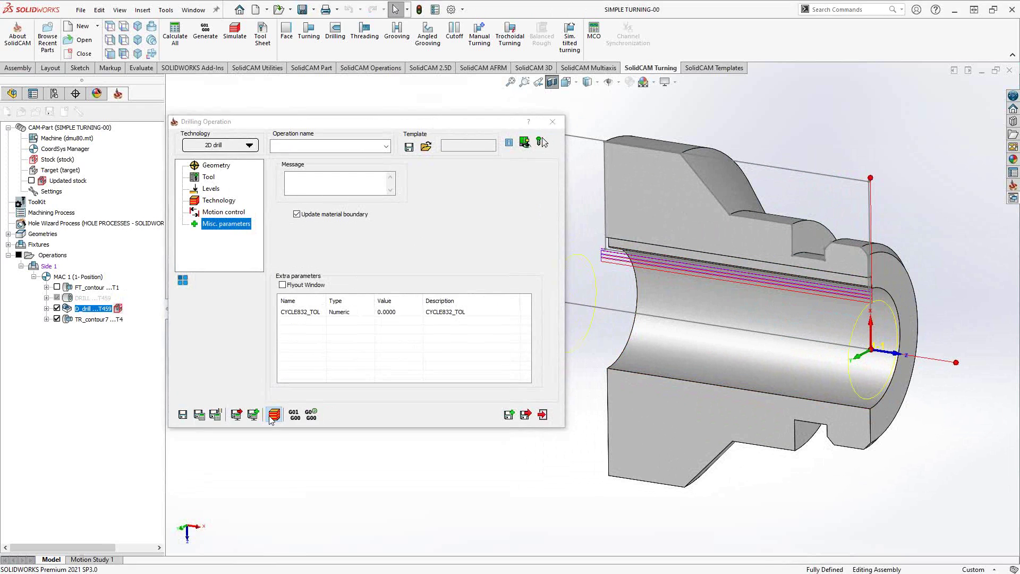
click(94, 320)
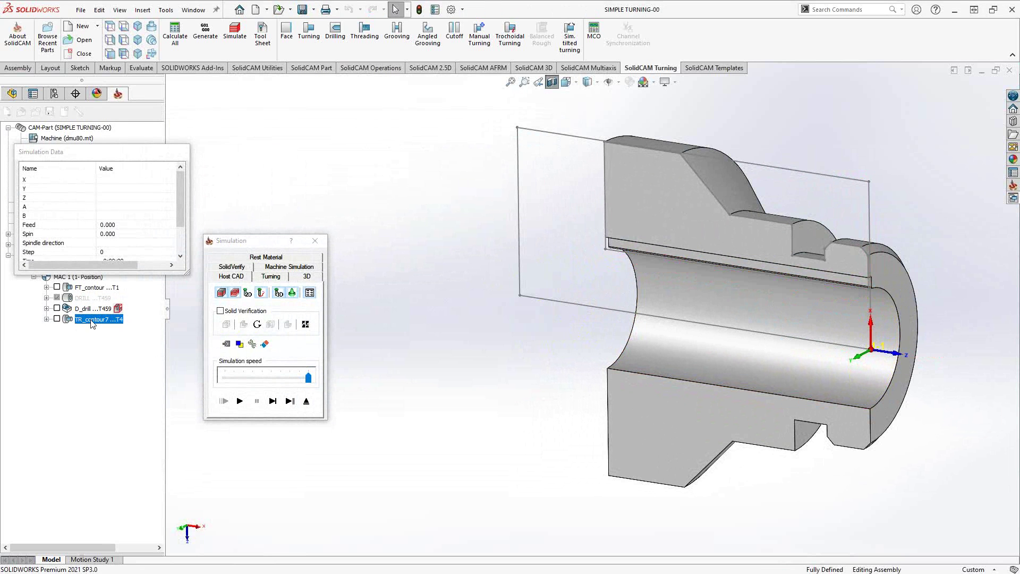
click(270, 277)
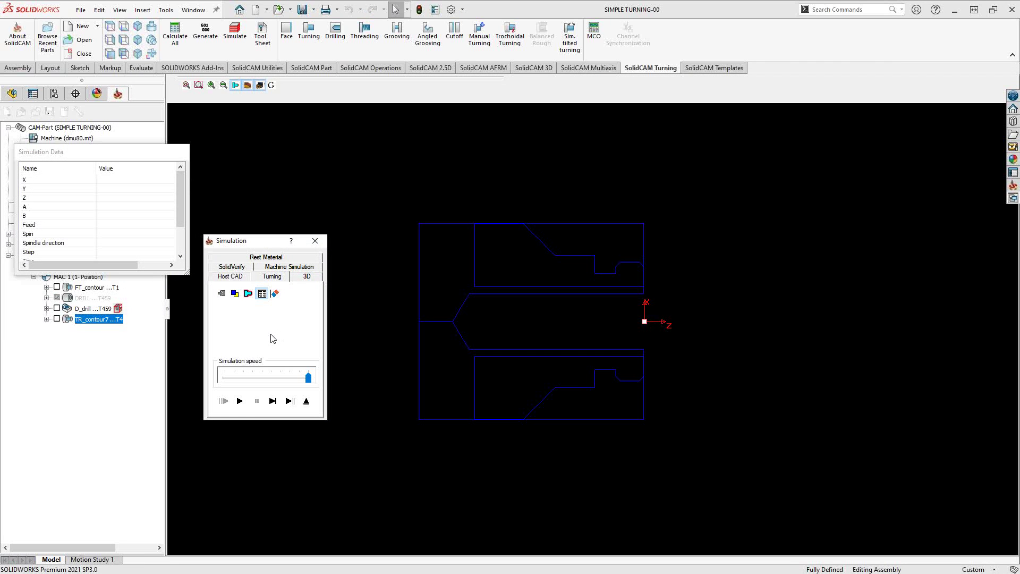
click(239, 401)
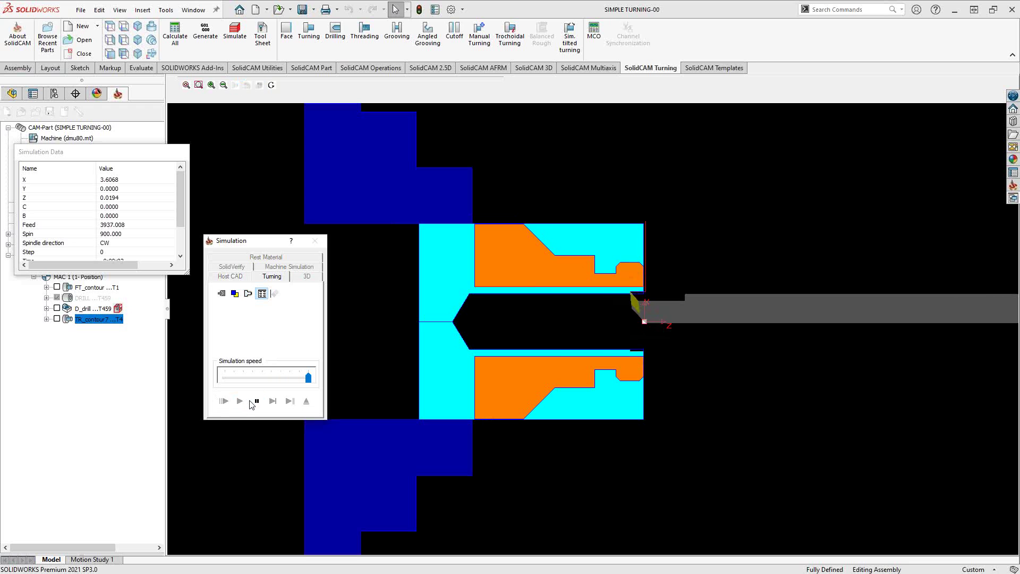